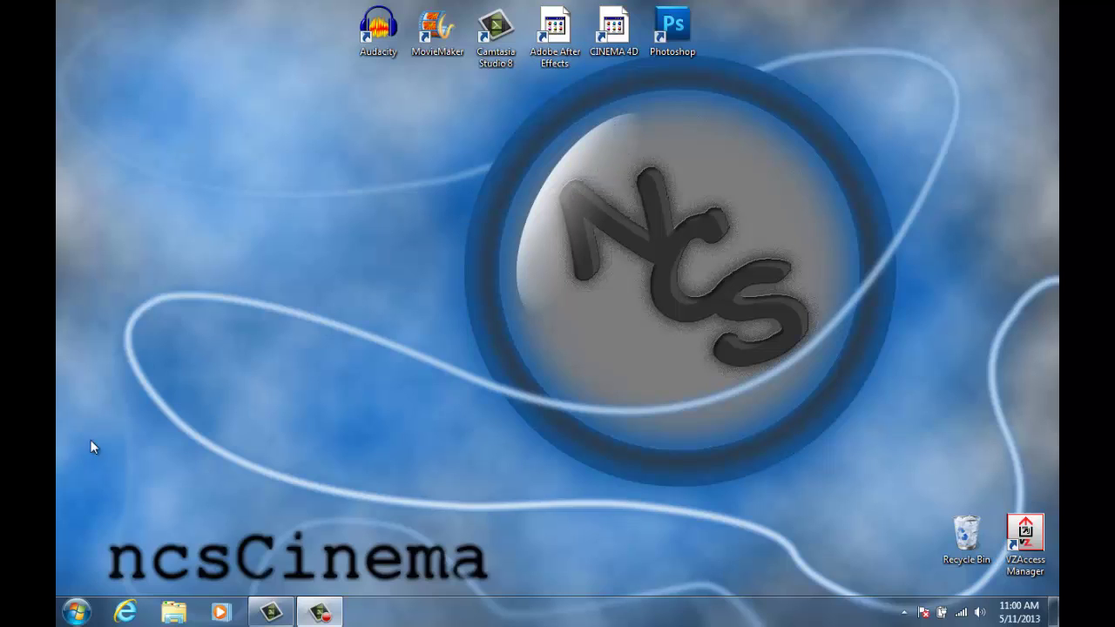
- Open the browser and go from the Google homepage to the YouTube sign-in page
{"action": "left_click", "coordinate": [128, 615]}
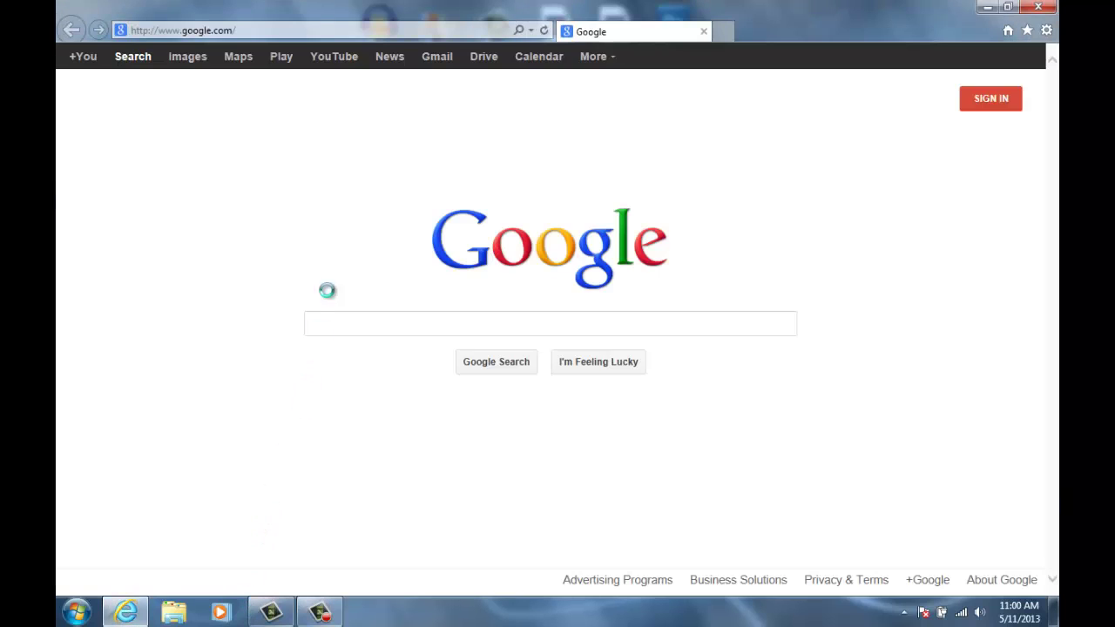
{"action": "left_click", "coordinate": [331, 61]}
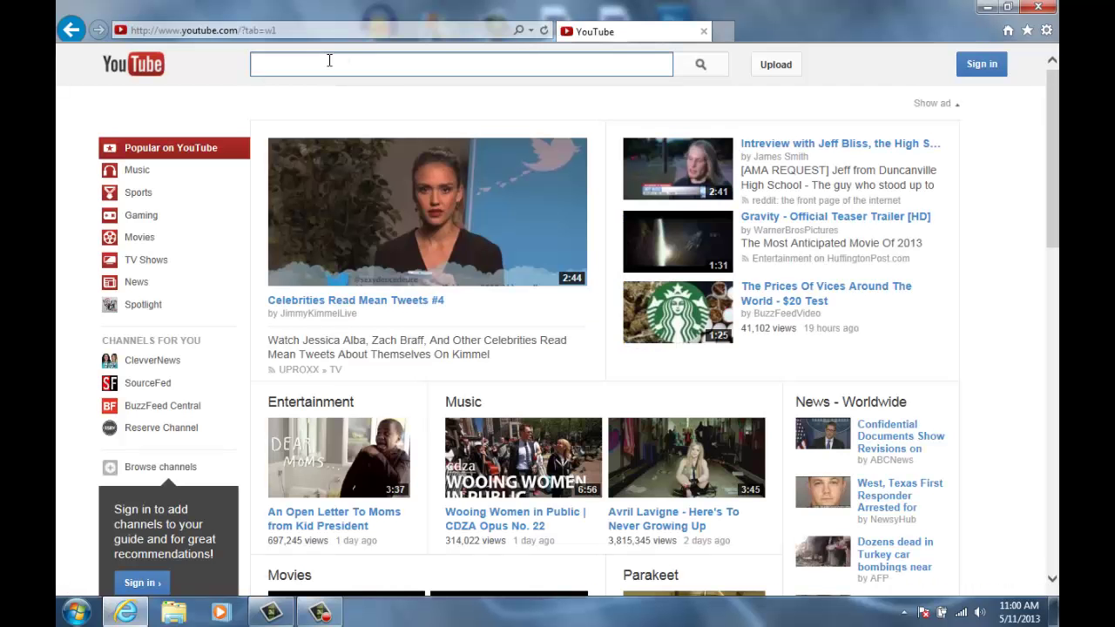
{"action": "left_click", "coordinate": [981, 63]}
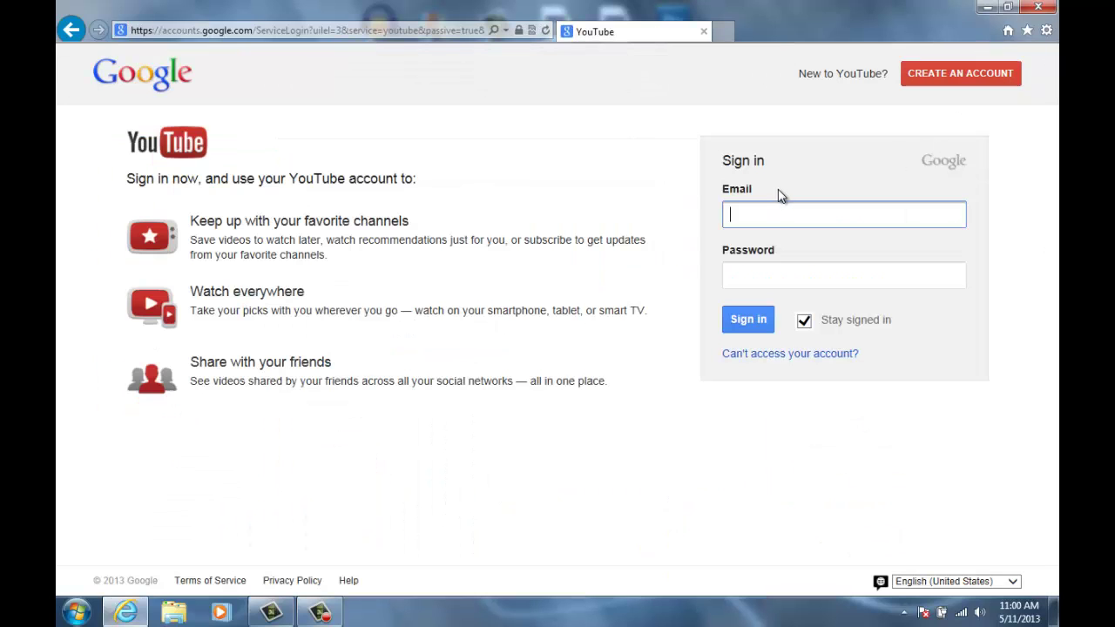
- Enter the account e-mail and password and submit the sign-in
{"action": "left_click", "coordinate": [774, 222]}
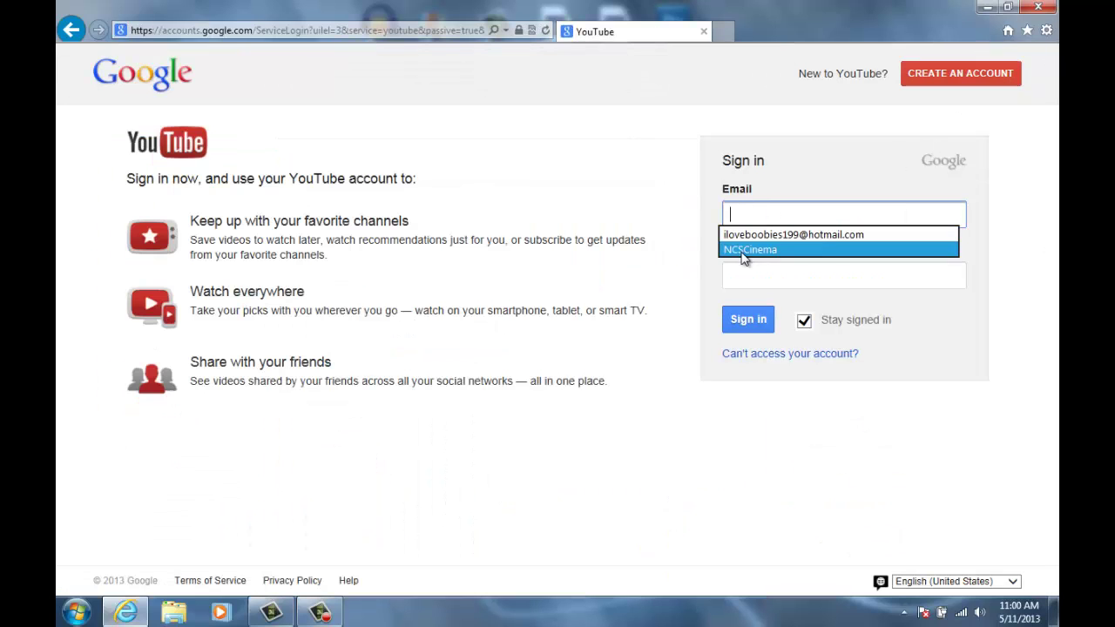
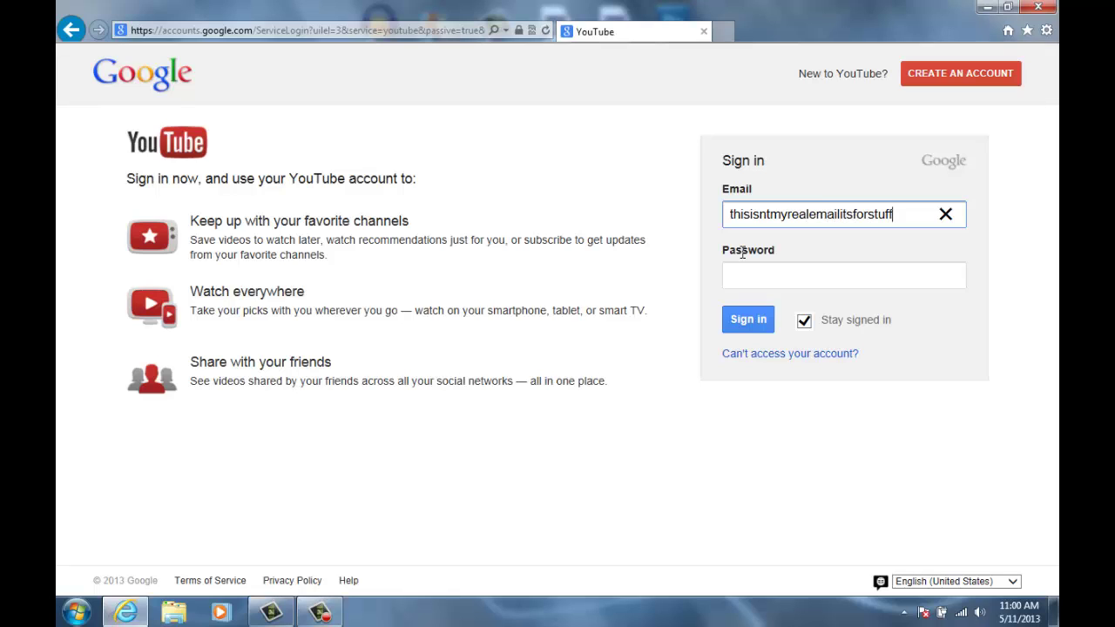
{"action": "key", "text": "Tab"}
{"action": "type", "text": "p"}
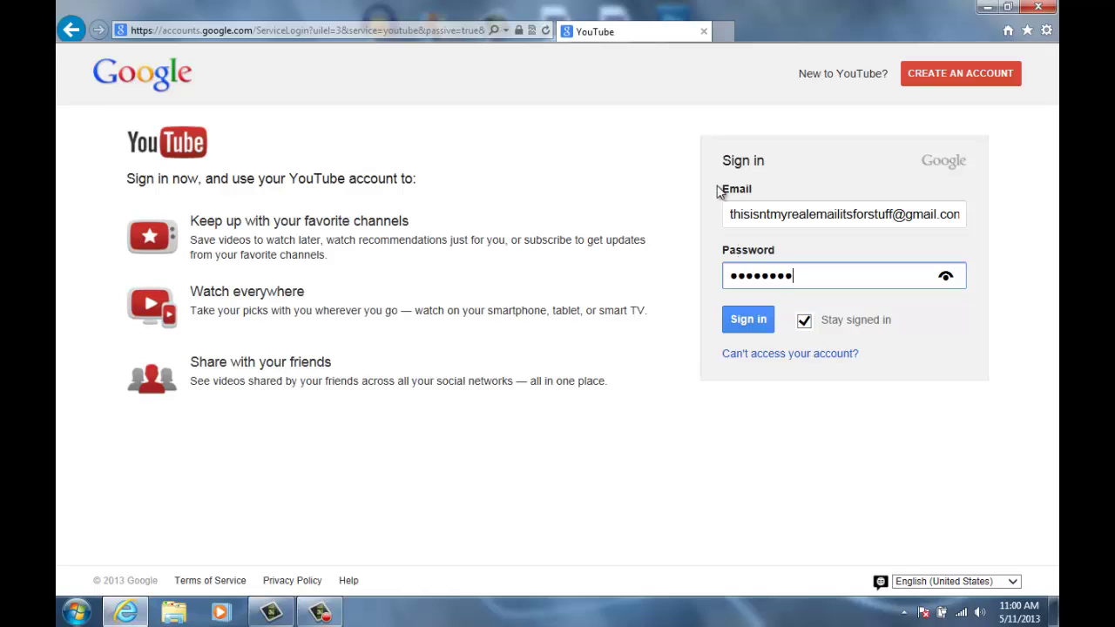
{"action": "left_click", "coordinate": [763, 322]}
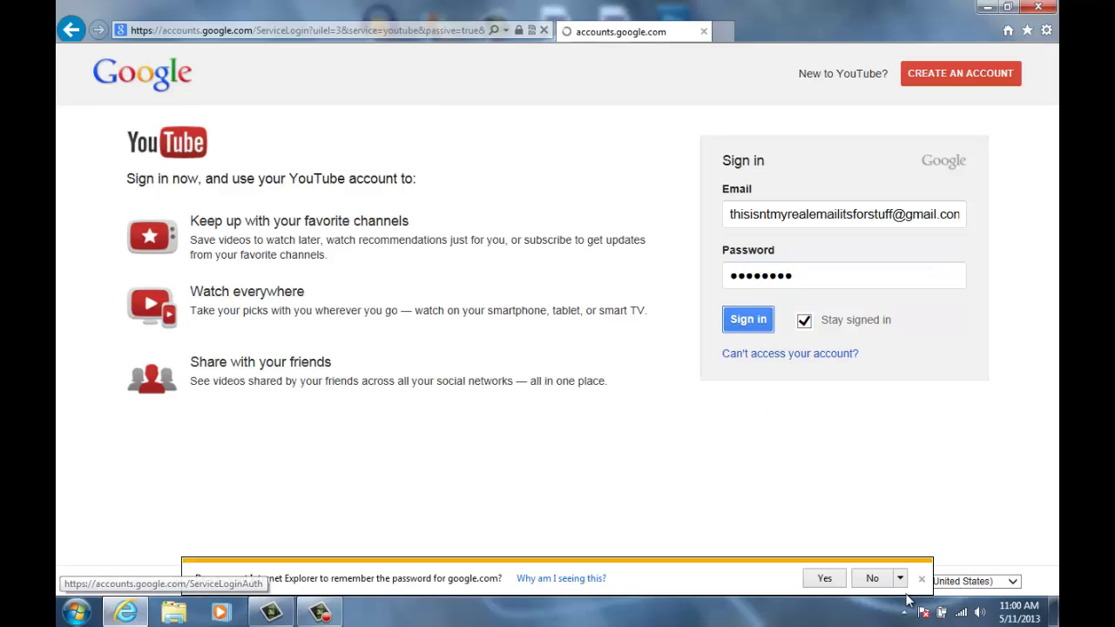
- Decline saving the password, then go via My channel and Video Manager to Channel Settings > Features
{"action": "left_click", "coordinate": [873, 579]}
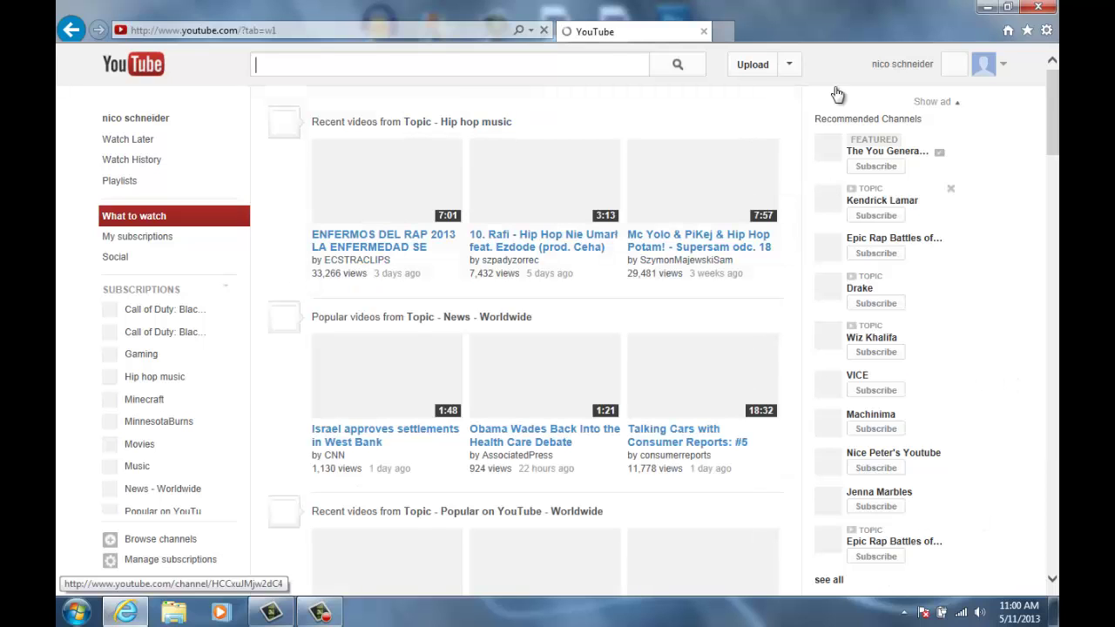
{"action": "left_click", "coordinate": [1007, 69]}
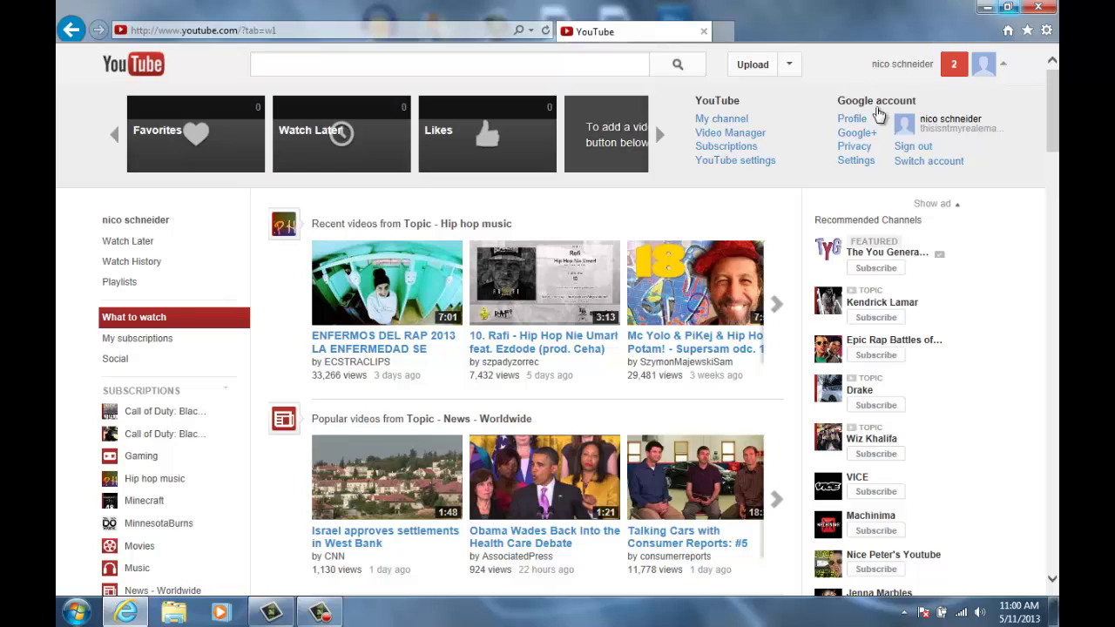
{"action": "left_click", "coordinate": [728, 122]}
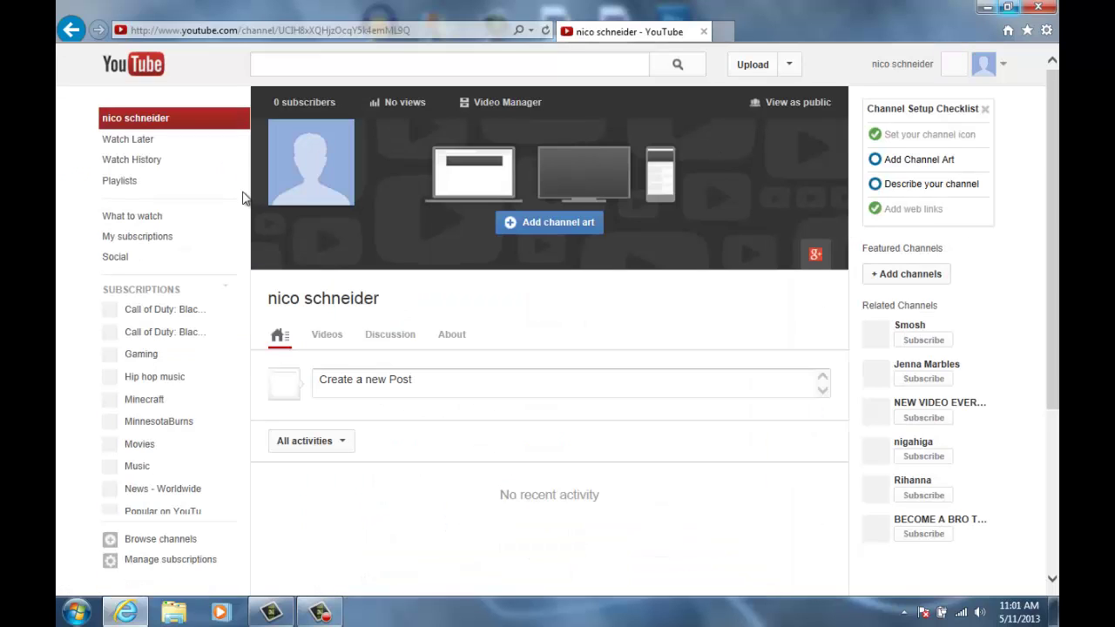
{"action": "left_click", "coordinate": [499, 106]}
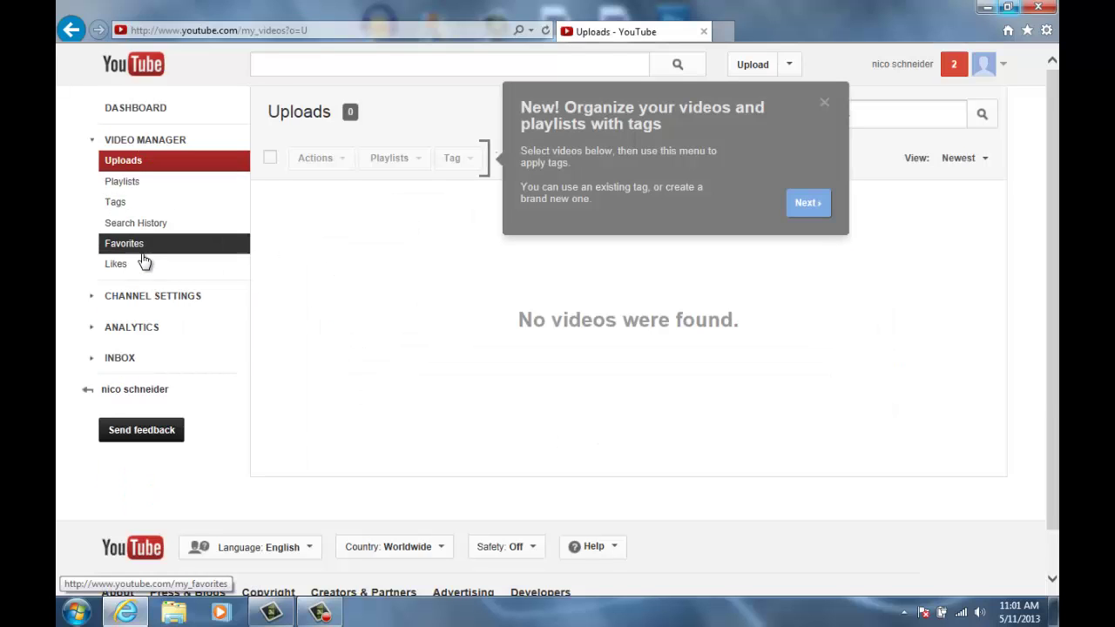
{"action": "left_click", "coordinate": [153, 296]}
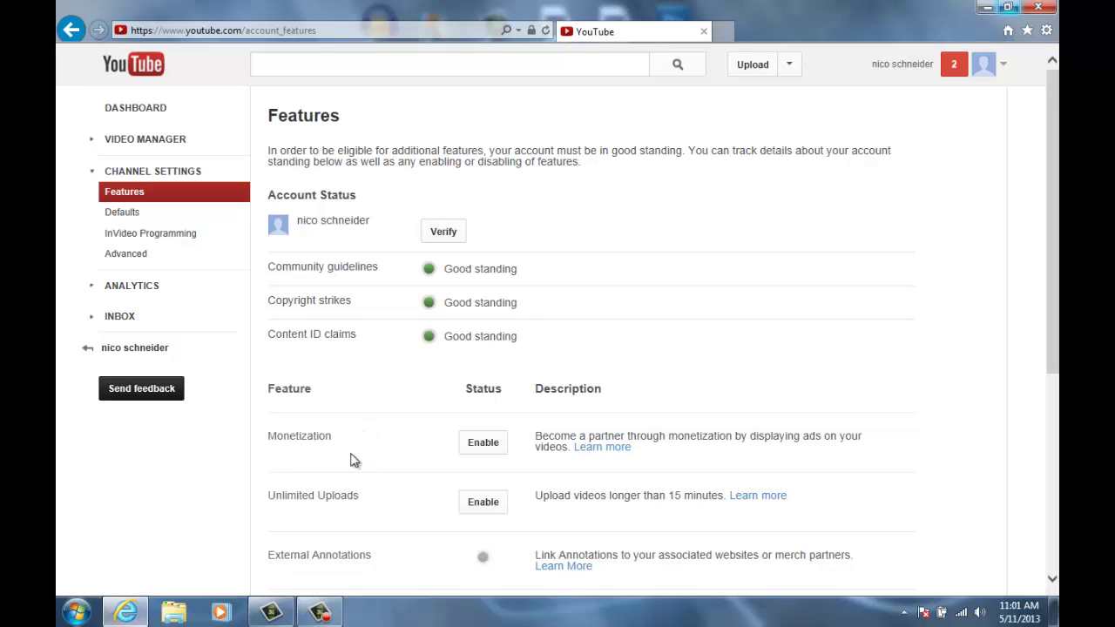
- Enable monetization, ticking all three agreement terms and accepting, after dismissing the colour-scheme warning
{"action": "left_click", "coordinate": [482, 450]}
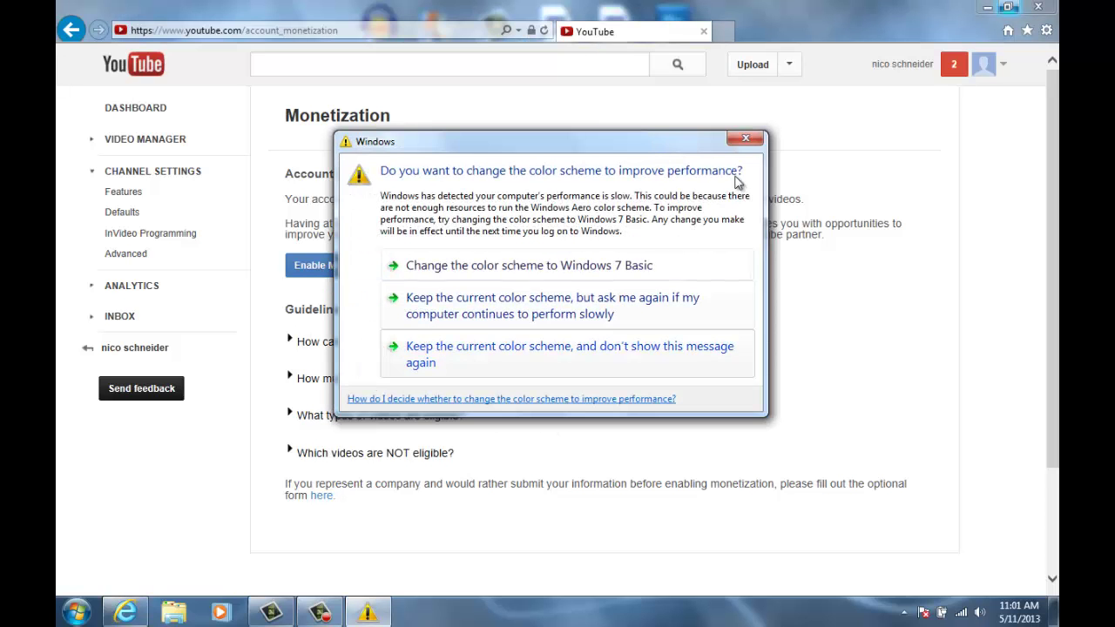
{"action": "left_click", "coordinate": [746, 139]}
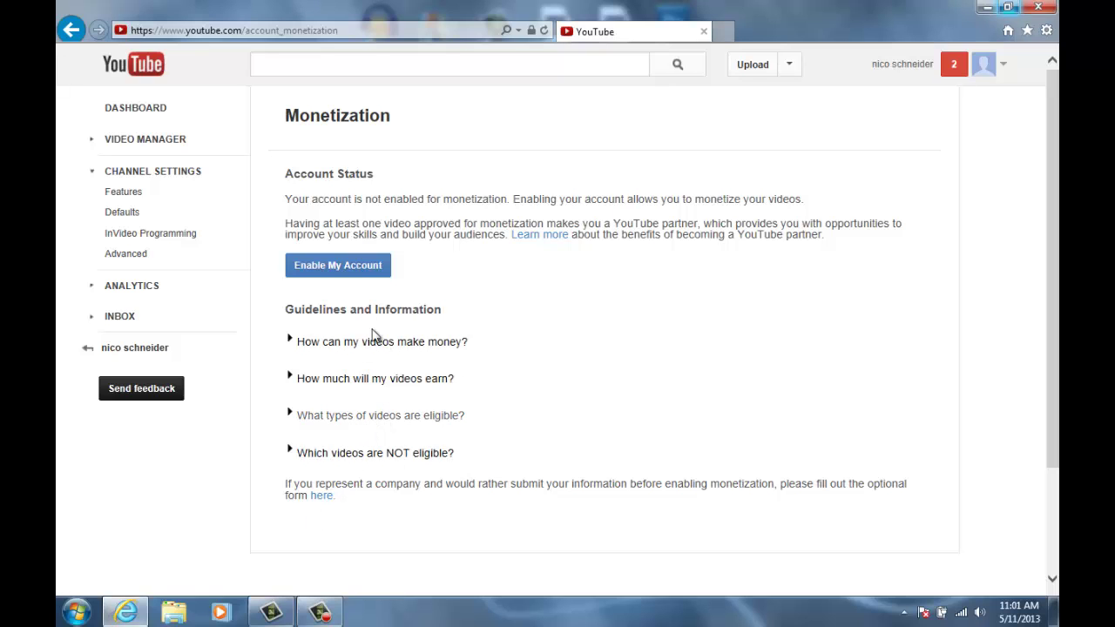
{"action": "left_click", "coordinate": [313, 264]}
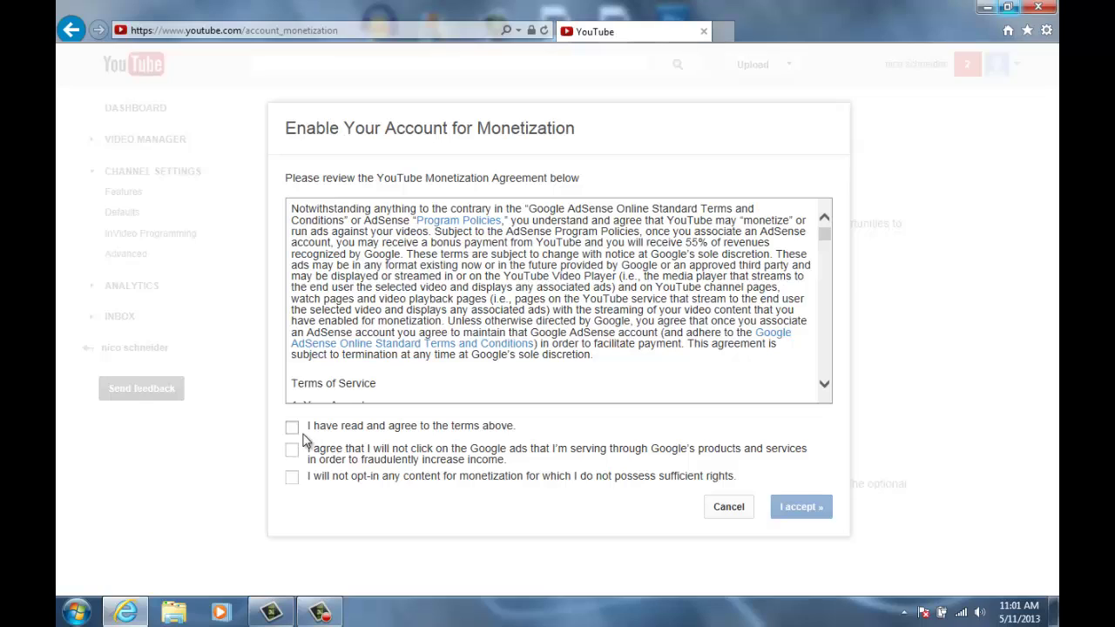
{"action": "left_click", "coordinate": [292, 427]}
{"action": "left_click", "coordinate": [293, 450]}
{"action": "left_click", "coordinate": [293, 477]}
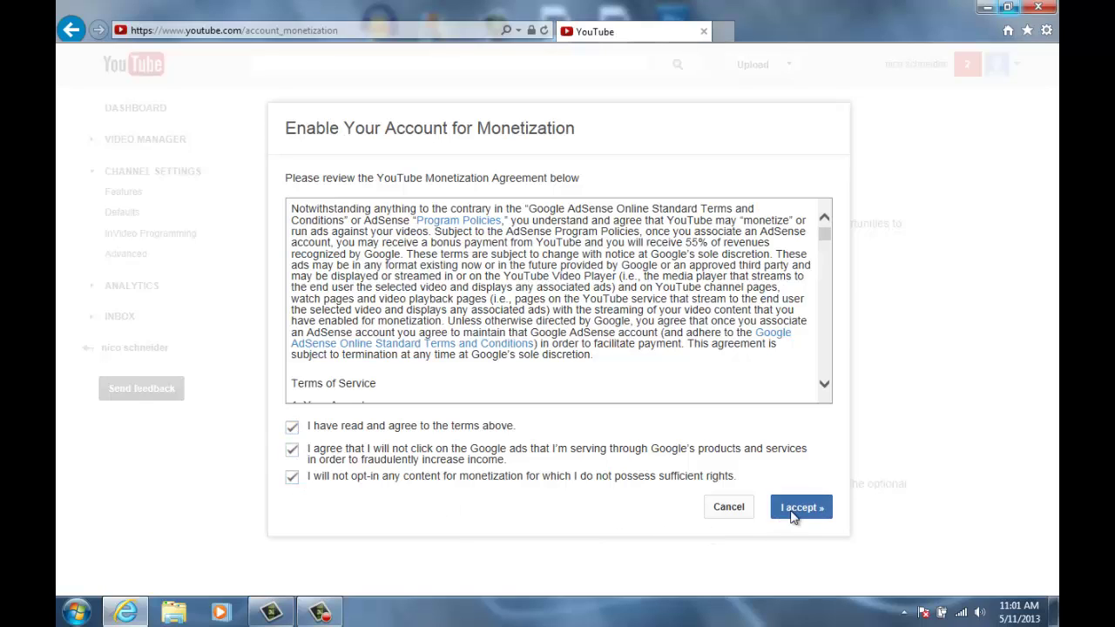
{"action": "left_click", "coordinate": [793, 514]}
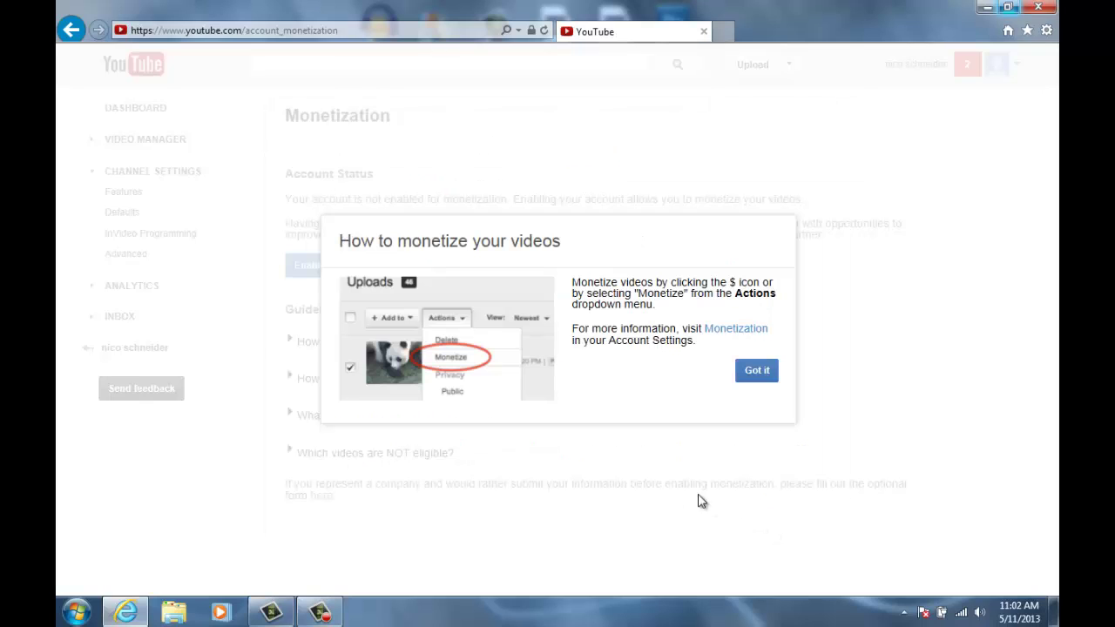
- Dismiss the how-to-monetize tip, leaving the Uploads page showing no videos found
{"action": "left_click", "coordinate": [756, 371]}
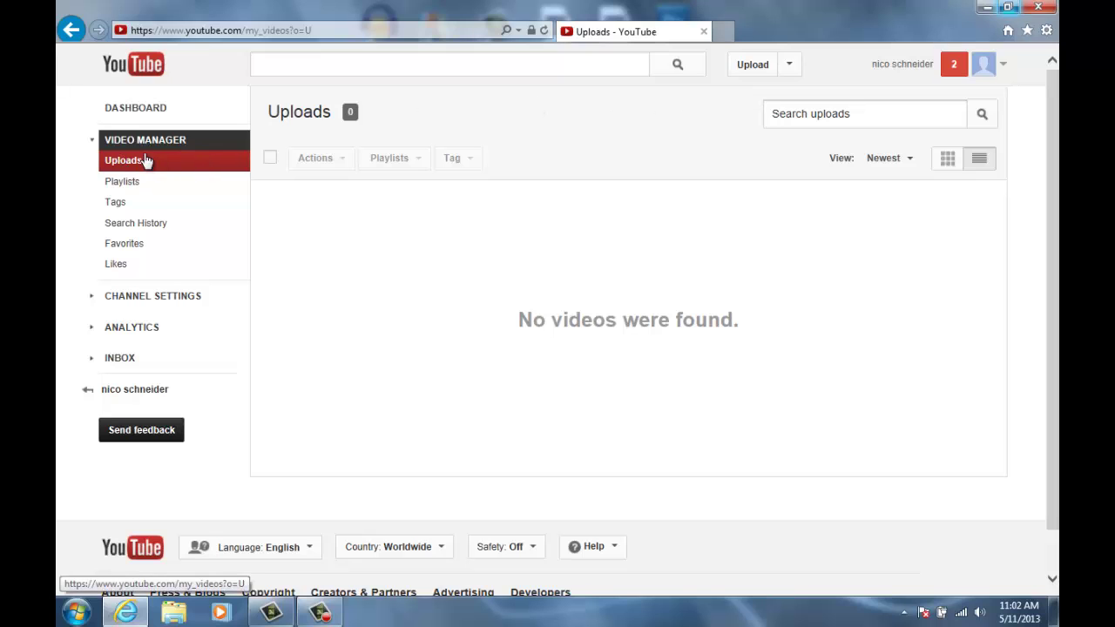
- Under Channel Settings' monetization settings, expand 'How will I be paid?' and follow the associate-AdSense link
{"action": "left_click", "coordinate": [172, 310]}
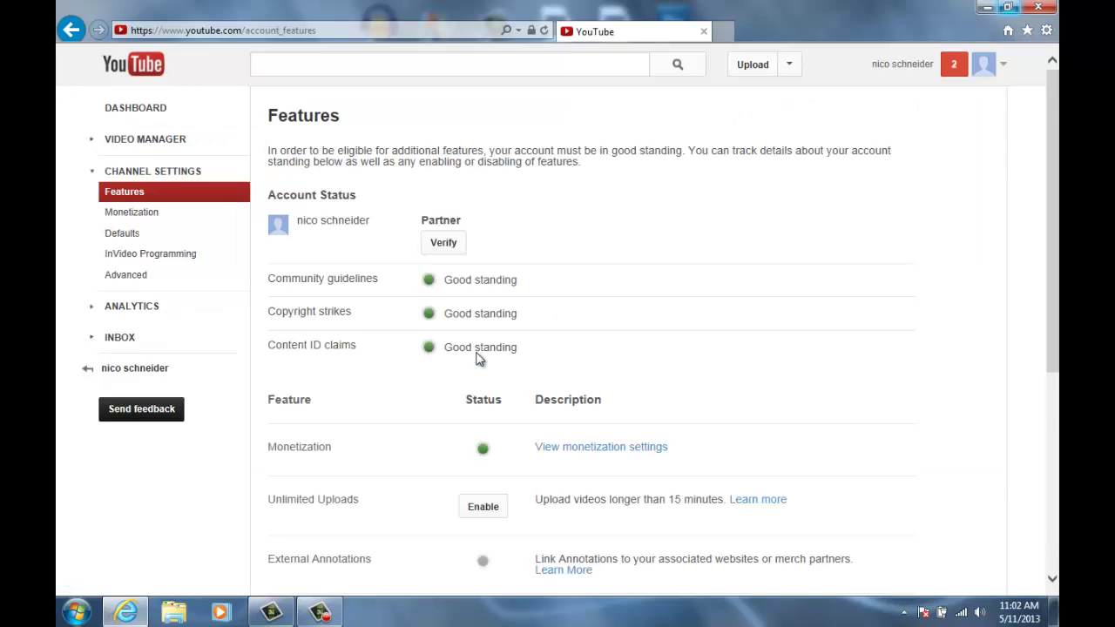
{"action": "scroll", "coordinate": [657, 379], "scroll_direction": "down", "scroll_amount": 1}
{"action": "left_click", "coordinate": [630, 365]}
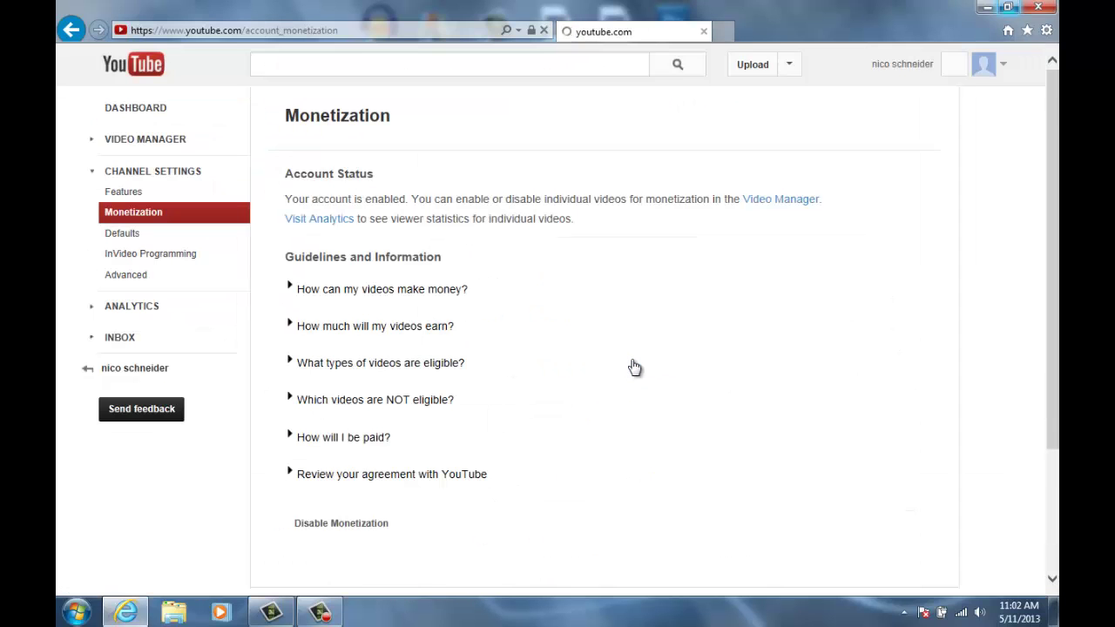
{"action": "scroll", "coordinate": [410, 409], "scroll_direction": "down", "scroll_amount": 2}
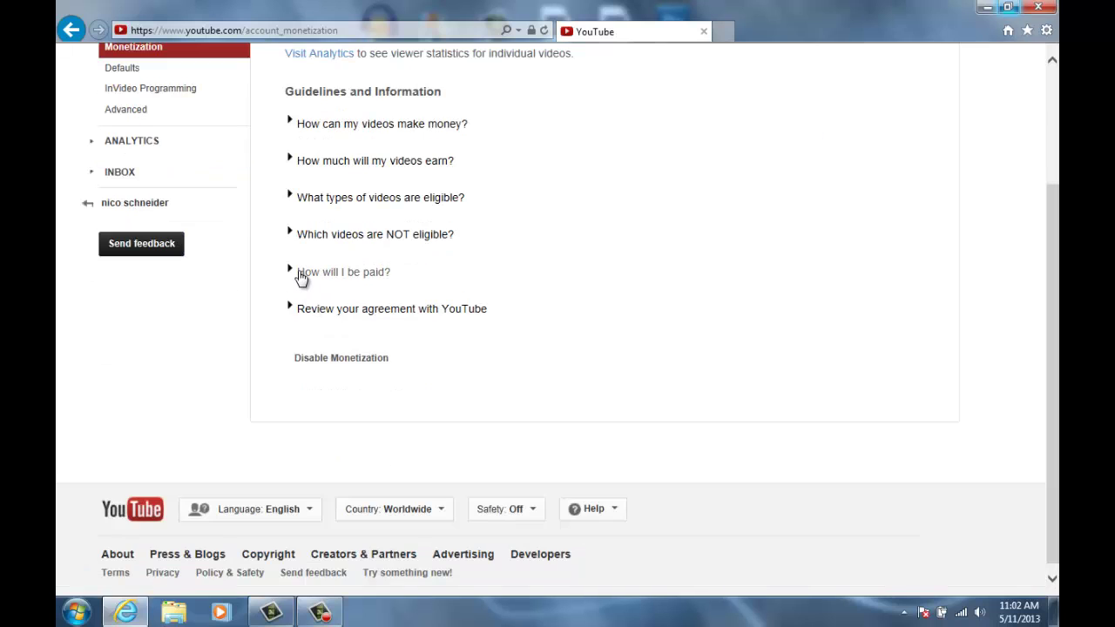
{"action": "left_click", "coordinate": [301, 275]}
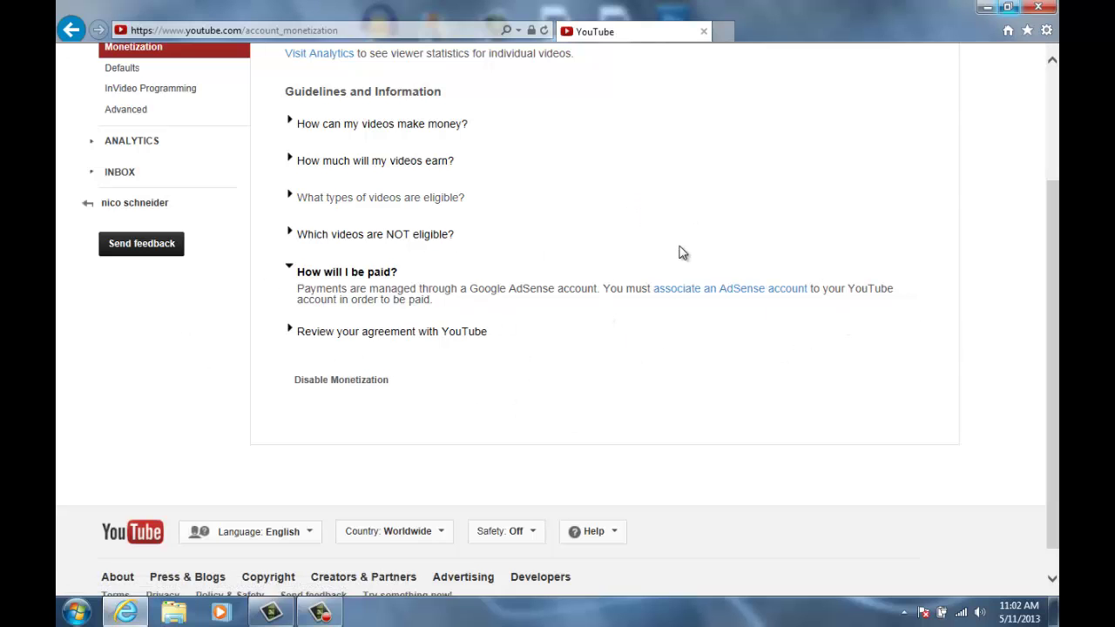
{"action": "scroll", "coordinate": [697, 274], "scroll_direction": "up", "scroll_amount": 3}
{"action": "scroll", "coordinate": [710, 313], "scroll_direction": "down", "scroll_amount": 3}
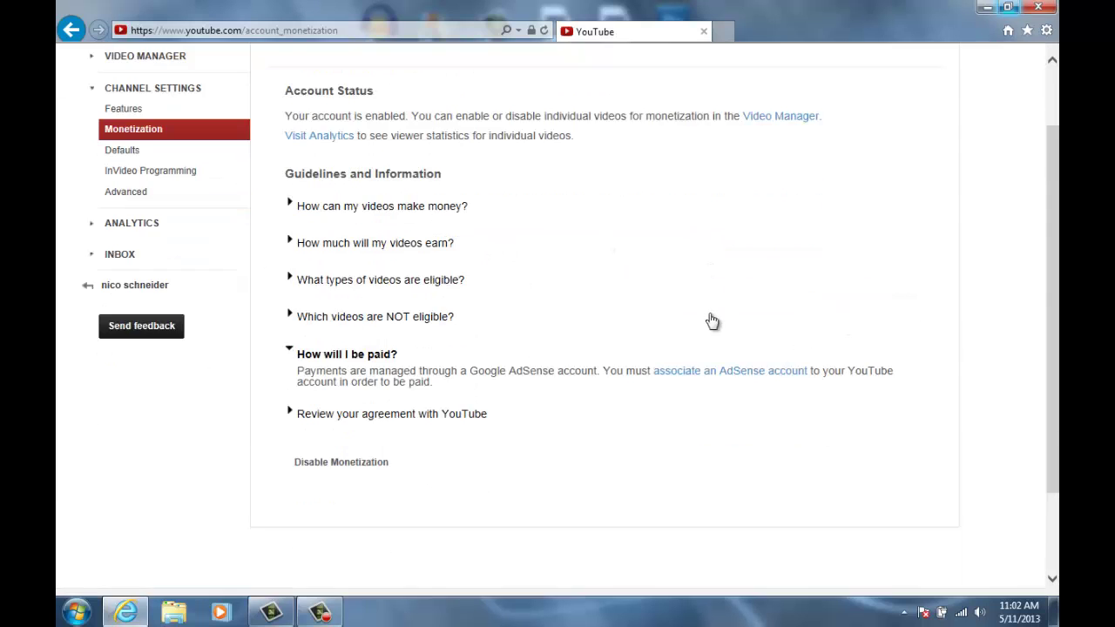
{"action": "scroll", "coordinate": [688, 327], "scroll_direction": "up", "scroll_amount": 3}
{"action": "scroll", "coordinate": [687, 325], "scroll_direction": "down", "scroll_amount": 2}
{"action": "scroll", "coordinate": [692, 363], "scroll_direction": "up", "scroll_amount": 1}
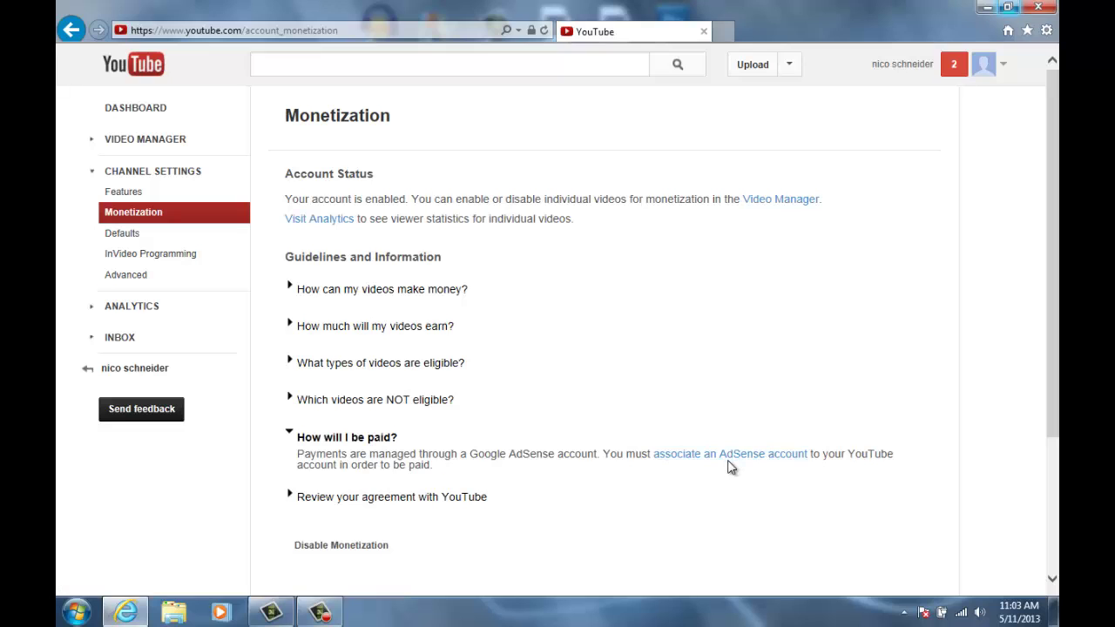
{"action": "left_click", "coordinate": [728, 457]}
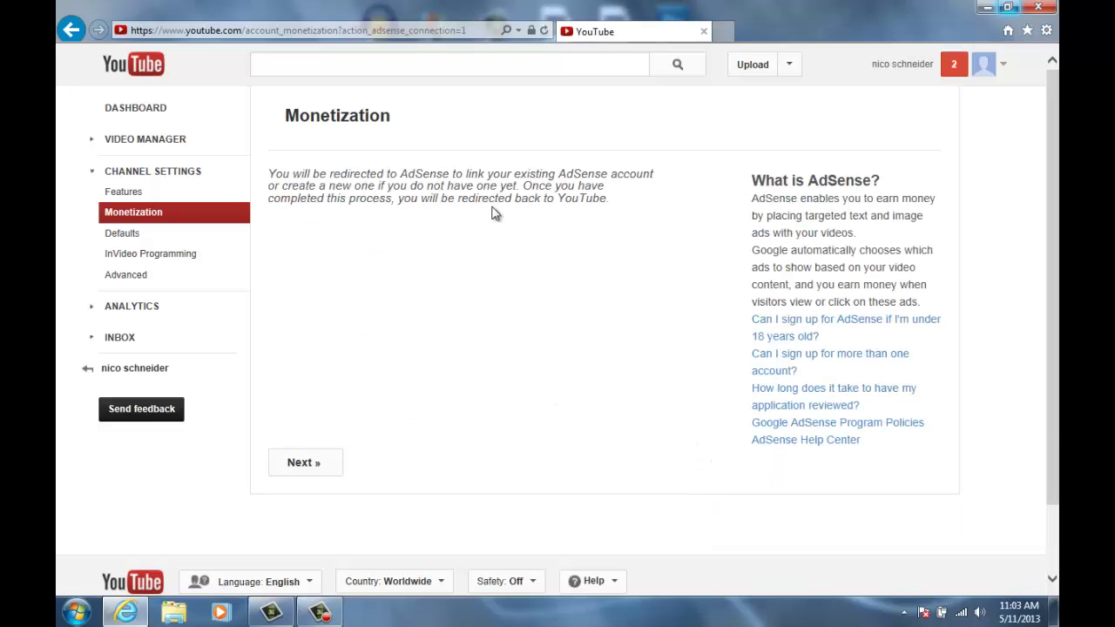
- Continue to AdSense and choose to use the currently signed-in Google account
{"action": "left_click", "coordinate": [315, 465]}
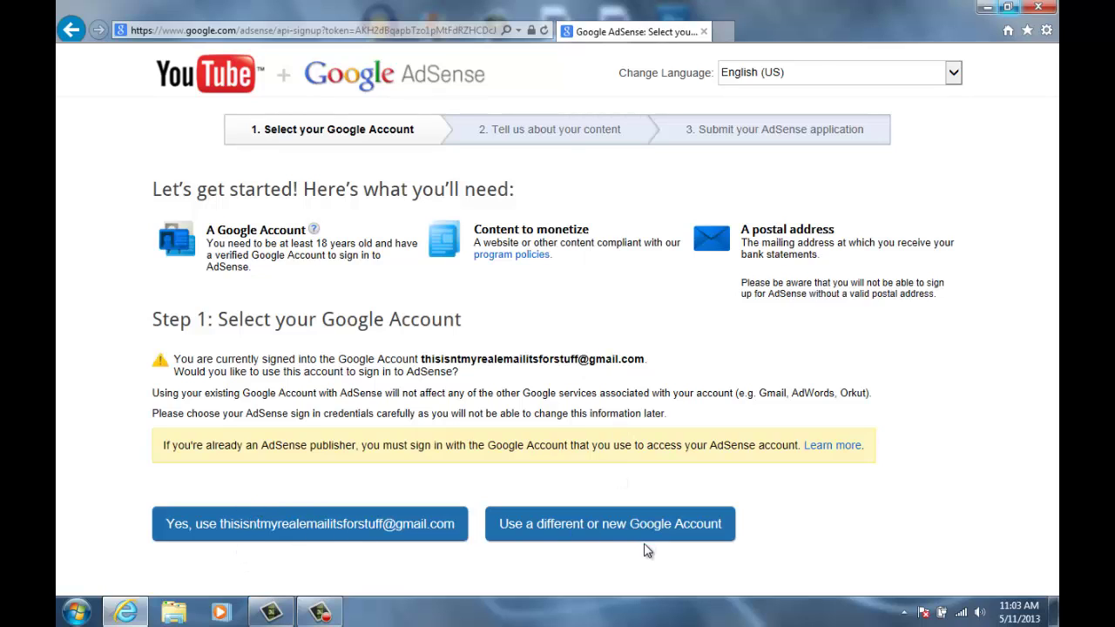
{"action": "left_click", "coordinate": [229, 529]}
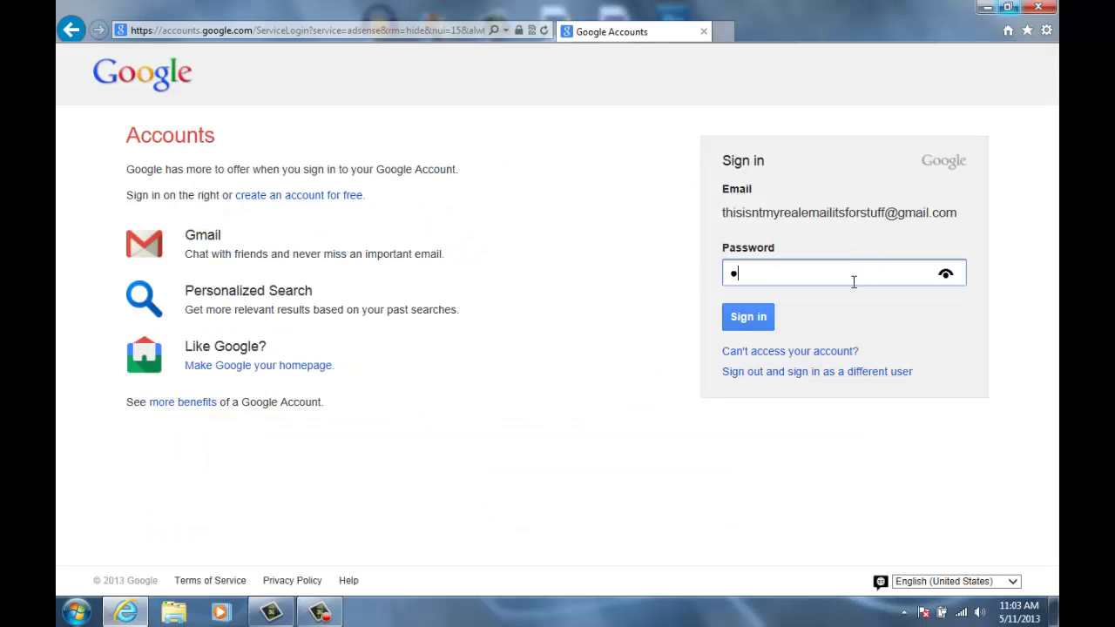
- Submit the password, dismiss the colour-scheme warning, and agree to the AdSense program policies
{"action": "key", "text": "Return"}
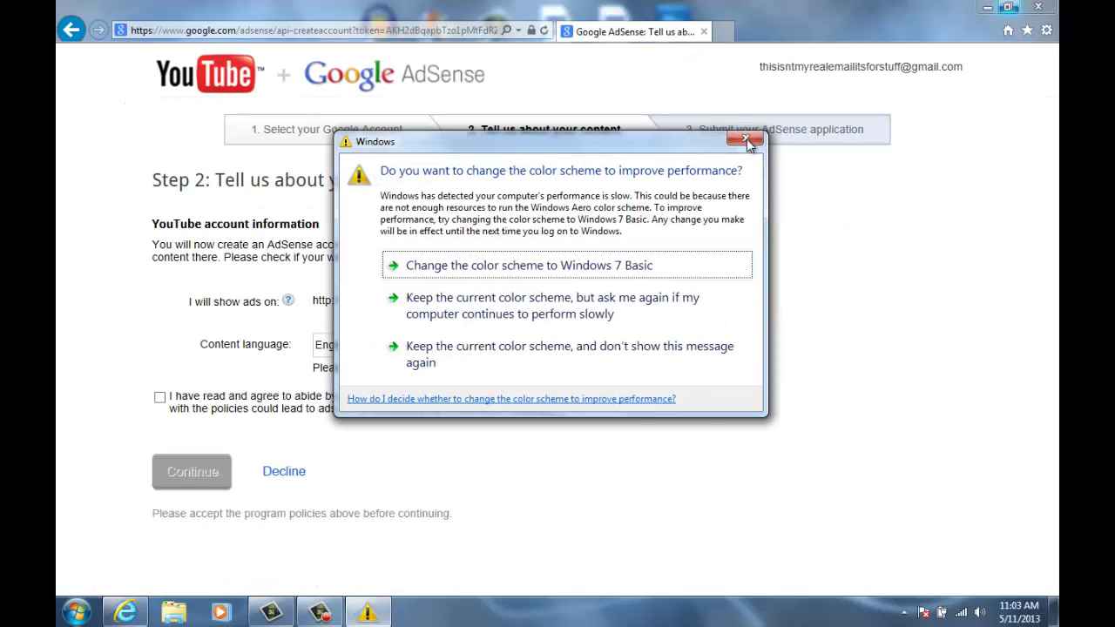
{"action": "left_click", "coordinate": [746, 138]}
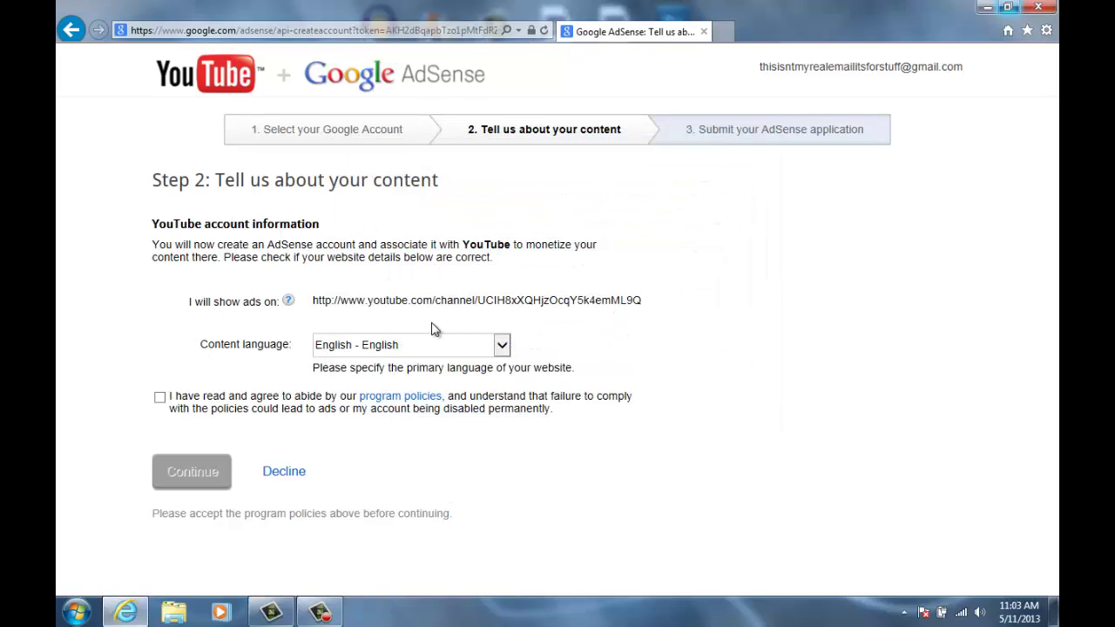
{"action": "left_click", "coordinate": [160, 398]}
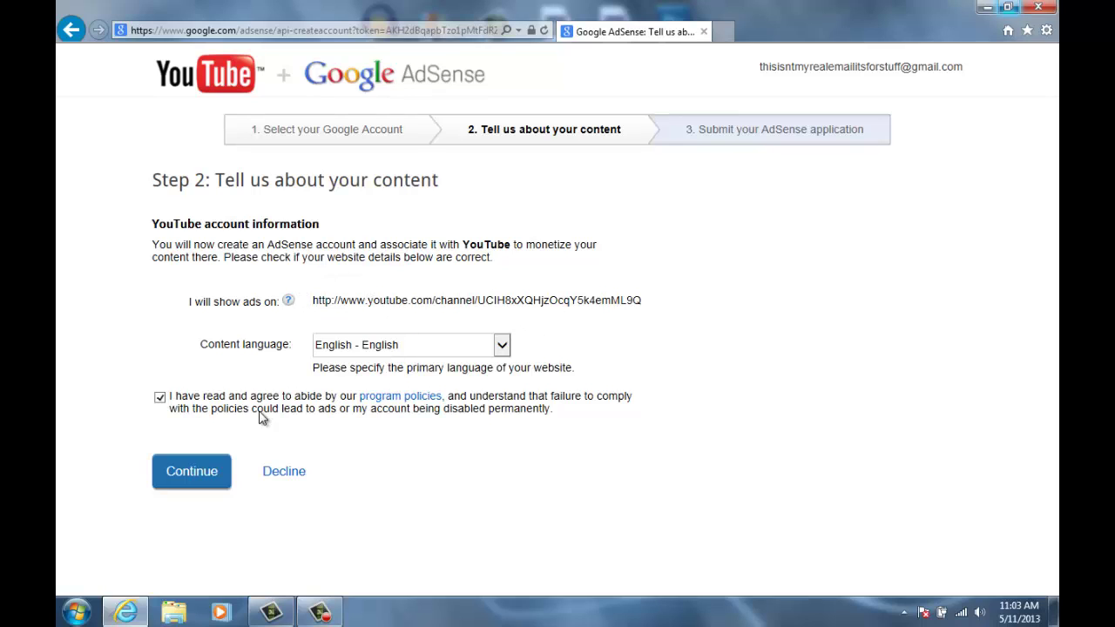
- Continue to the contact form, set the country to United States, and start the street address
{"action": "left_click", "coordinate": [192, 470]}
{"action": "scroll", "coordinate": [375, 321], "scroll_direction": "down", "scroll_amount": 3}
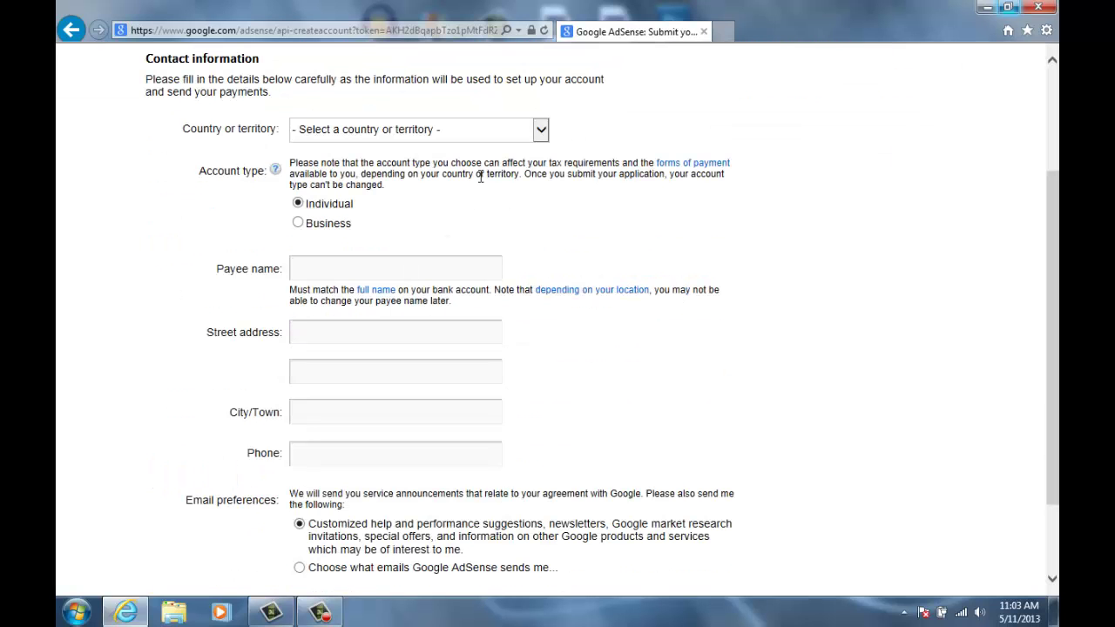
{"action": "left_click", "coordinate": [541, 129]}
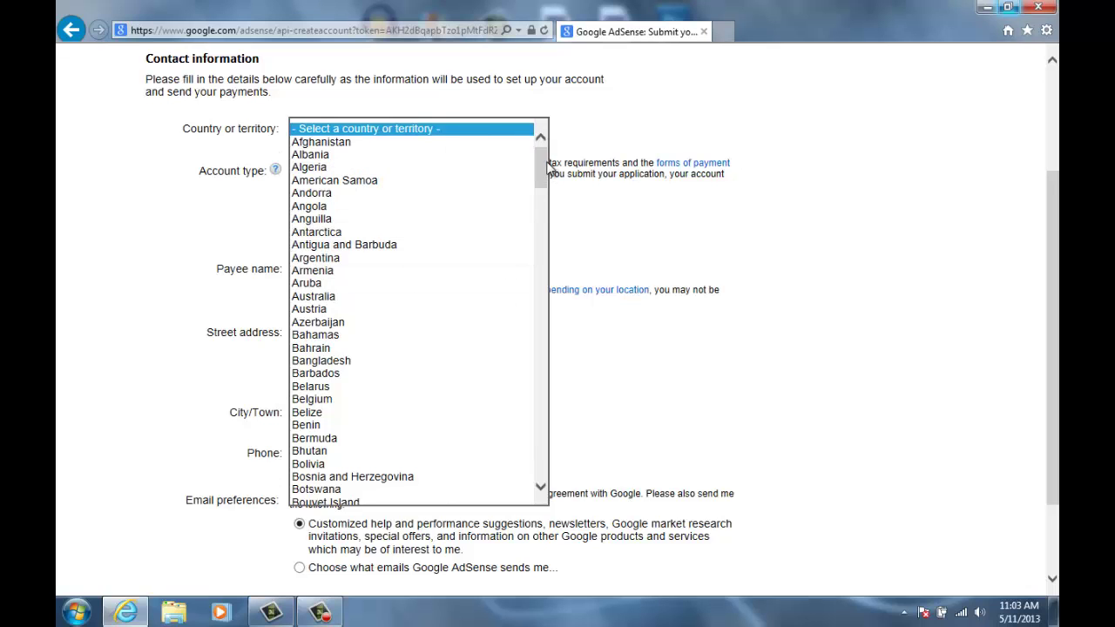
{"action": "scroll", "coordinate": [528, 366], "scroll_direction": "down", "scroll_amount": 20}
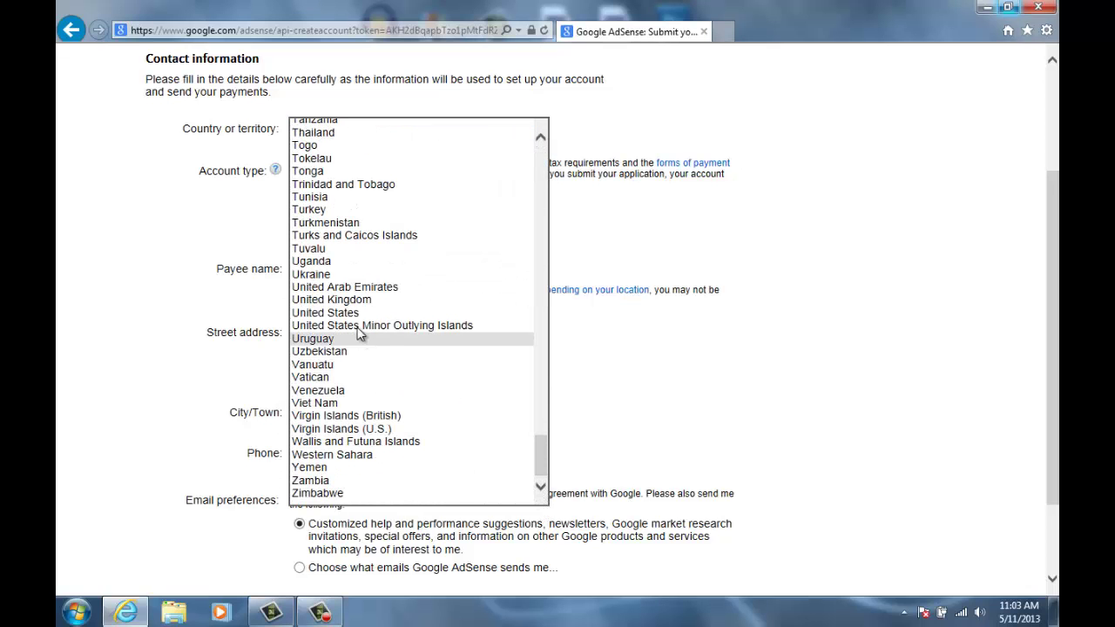
{"action": "left_click", "coordinate": [359, 313]}
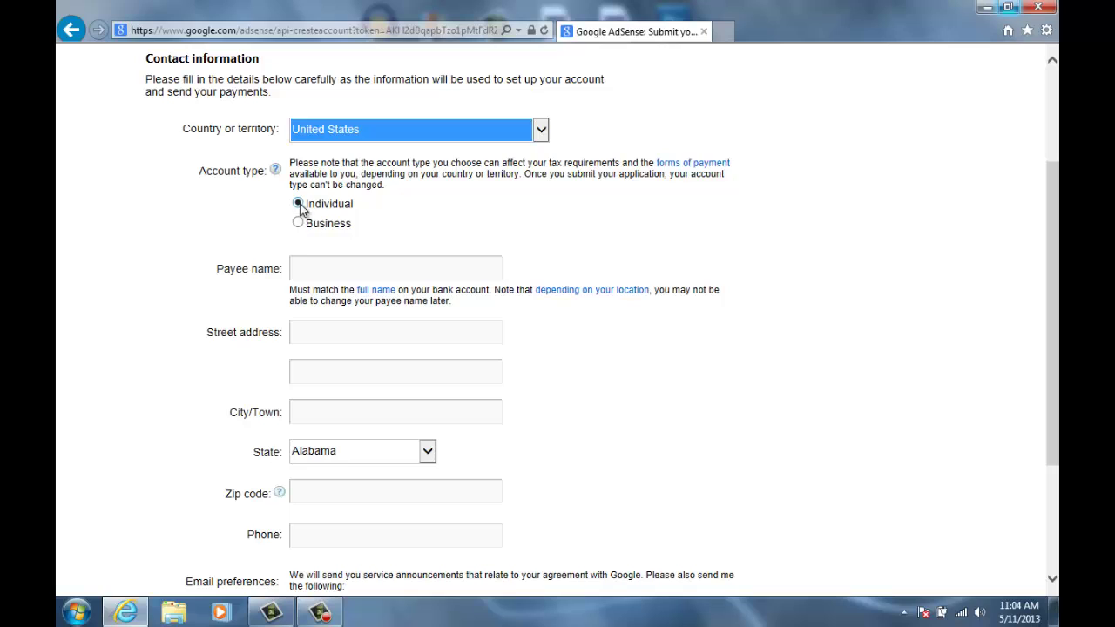
{"action": "left_click", "coordinate": [338, 268]}
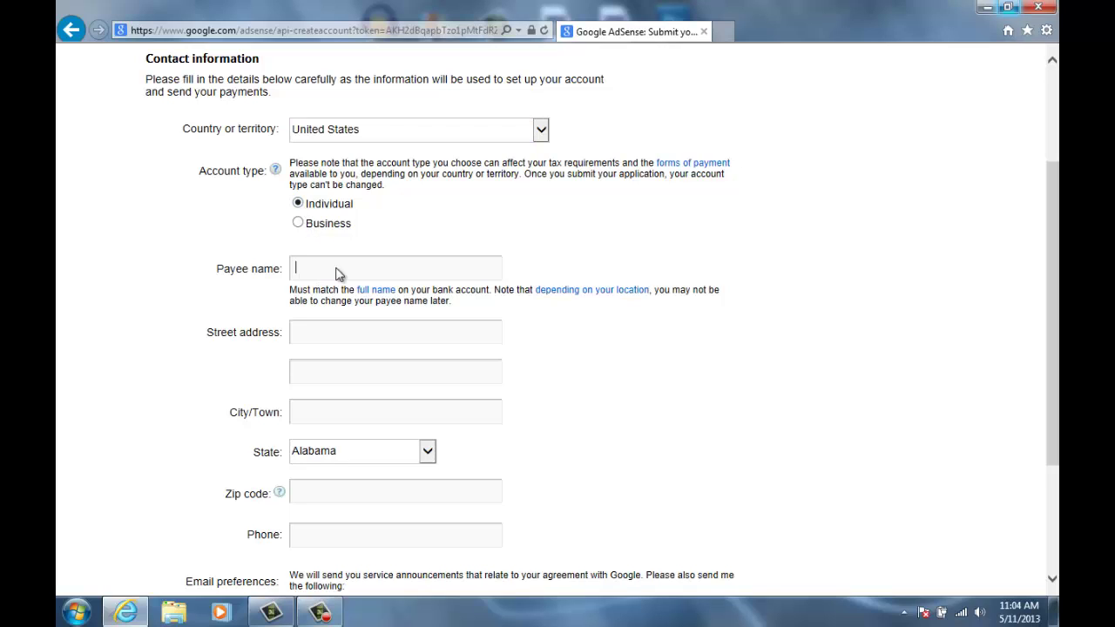
{"action": "left_click", "coordinate": [300, 332]}
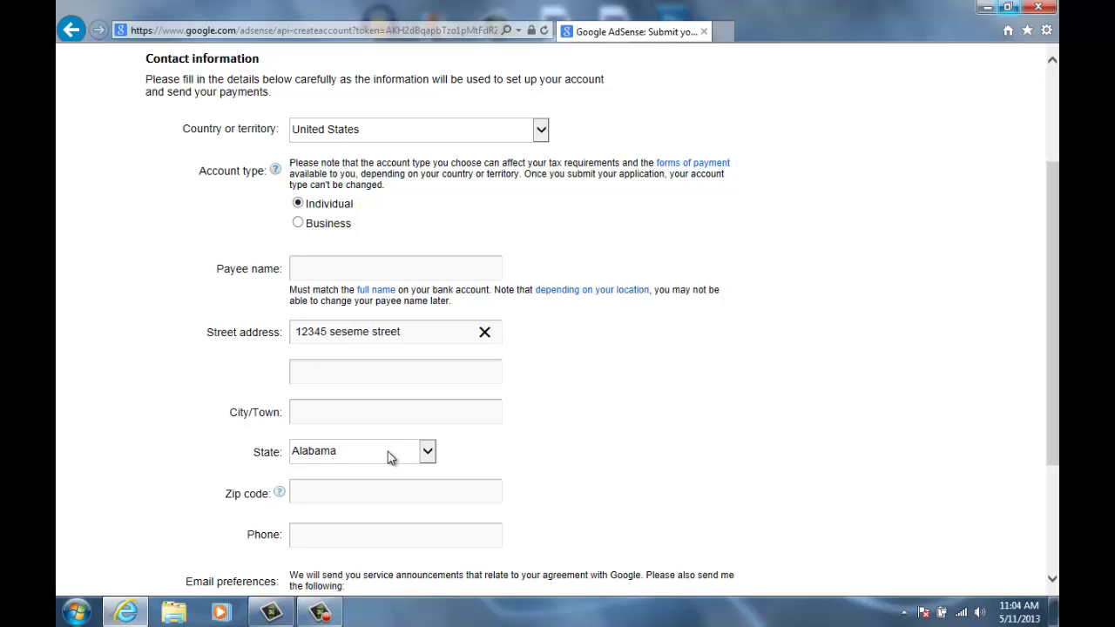
- Fill in the city, zip code and phone number fields of the contact form
{"action": "left_click", "coordinate": [383, 406]}
{"action": "type", "text": "springfield"}
{"action": "scroll", "coordinate": [412, 398], "scroll_direction": "down", "scroll_amount": 1}
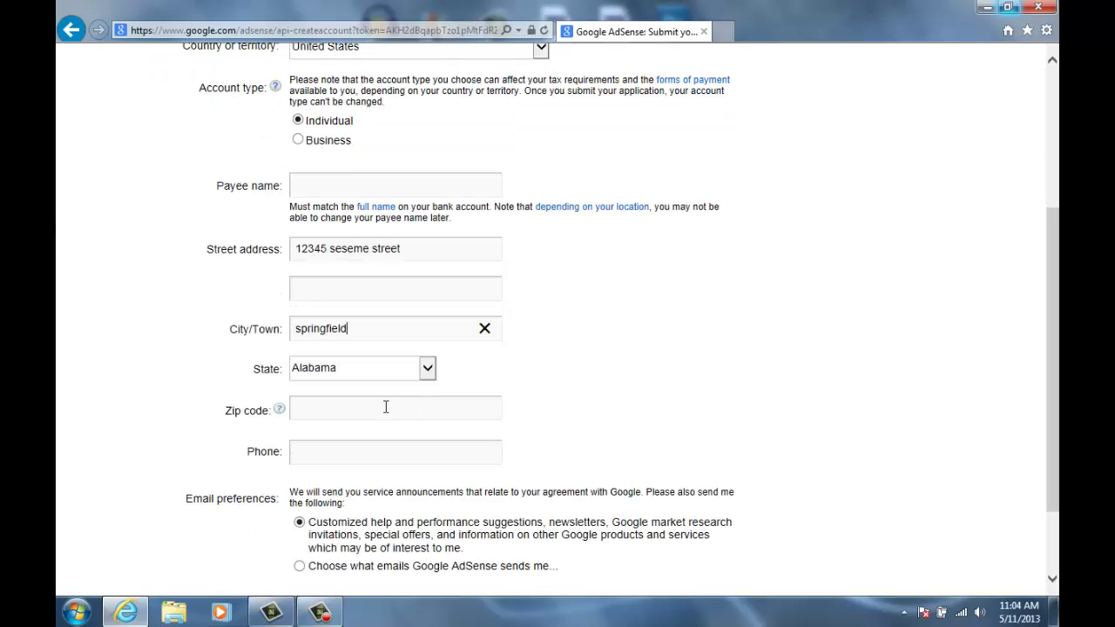
{"action": "left_click", "coordinate": [386, 406]}
{"action": "type", "text": "12345"}
{"action": "left_click", "coordinate": [312, 452]}
{"action": "type", "text": "123123"}
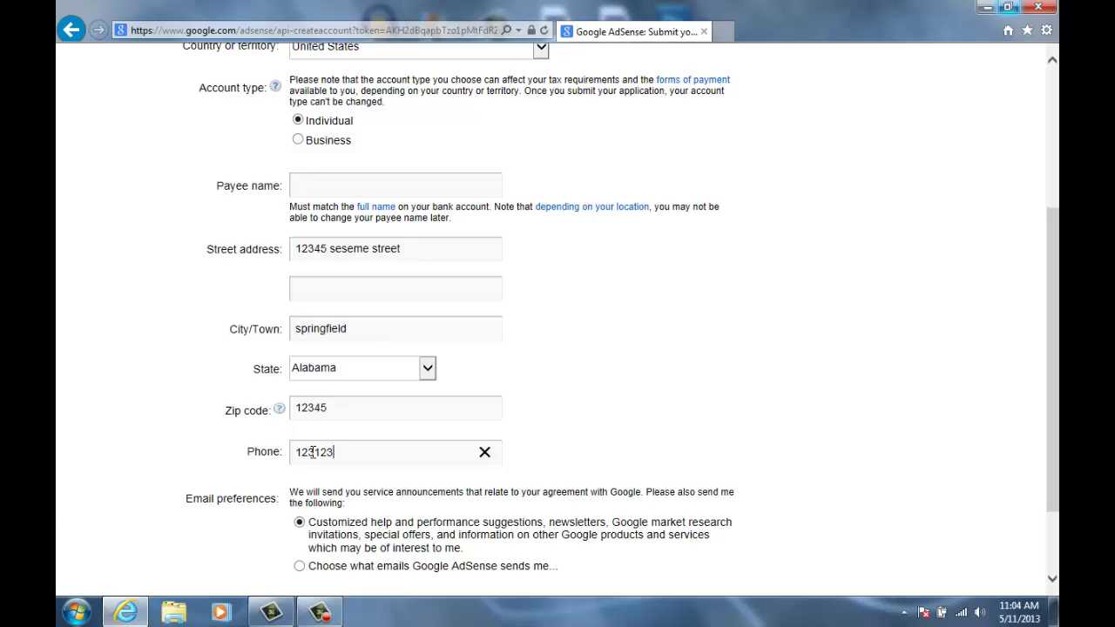
{"action": "scroll", "coordinate": [309, 452], "scroll_direction": "down", "scroll_amount": 2}
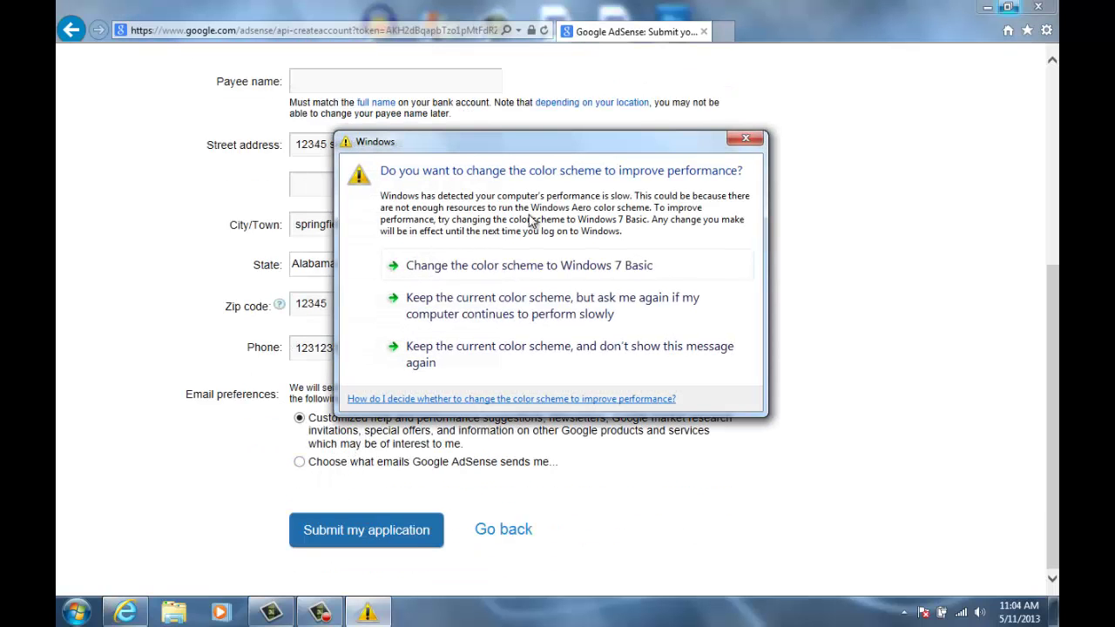
- Keep the colour scheme, then choose emails individually, opting in only to customized help suggestions
{"action": "left_click", "coordinate": [626, 359]}
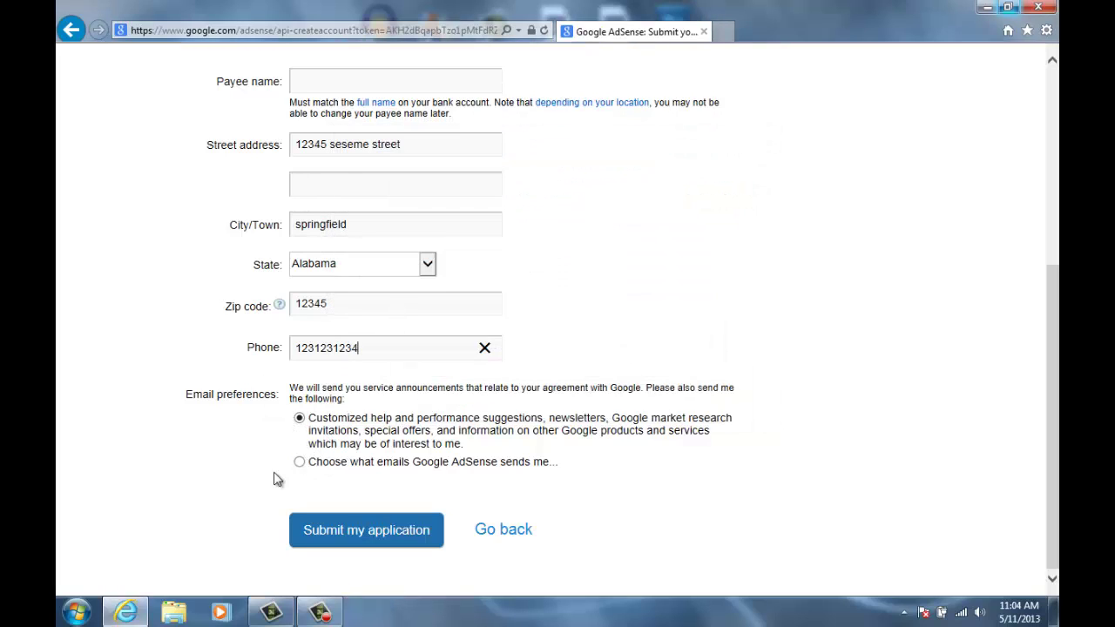
{"action": "left_click", "coordinate": [316, 477]}
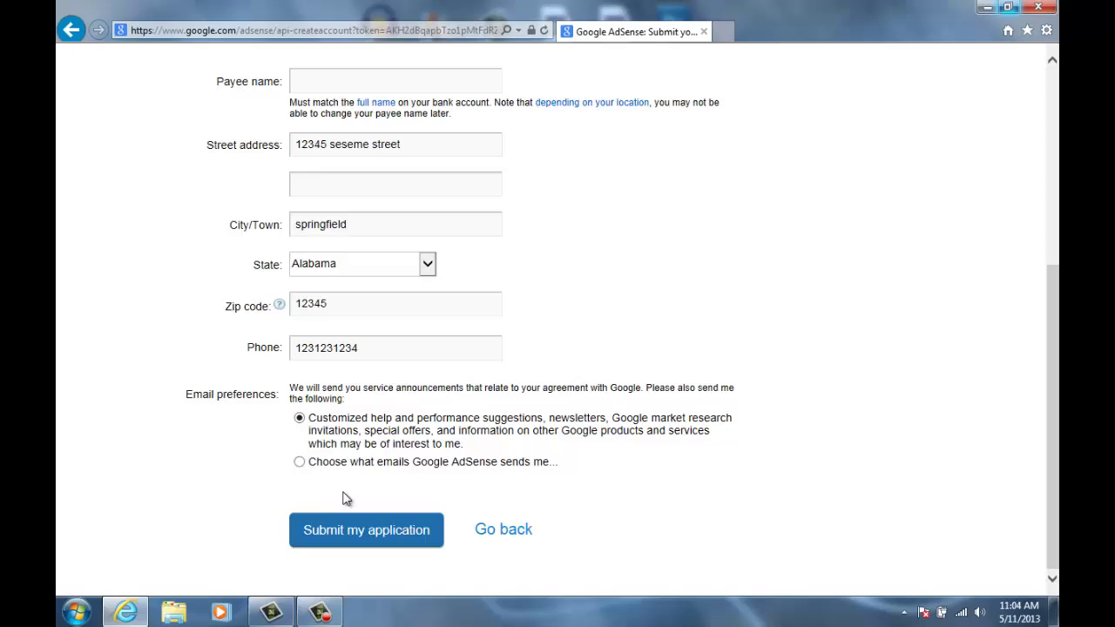
{"action": "left_click", "coordinate": [300, 472]}
{"action": "scroll", "coordinate": [369, 558], "scroll_direction": "down", "scroll_amount": 2}
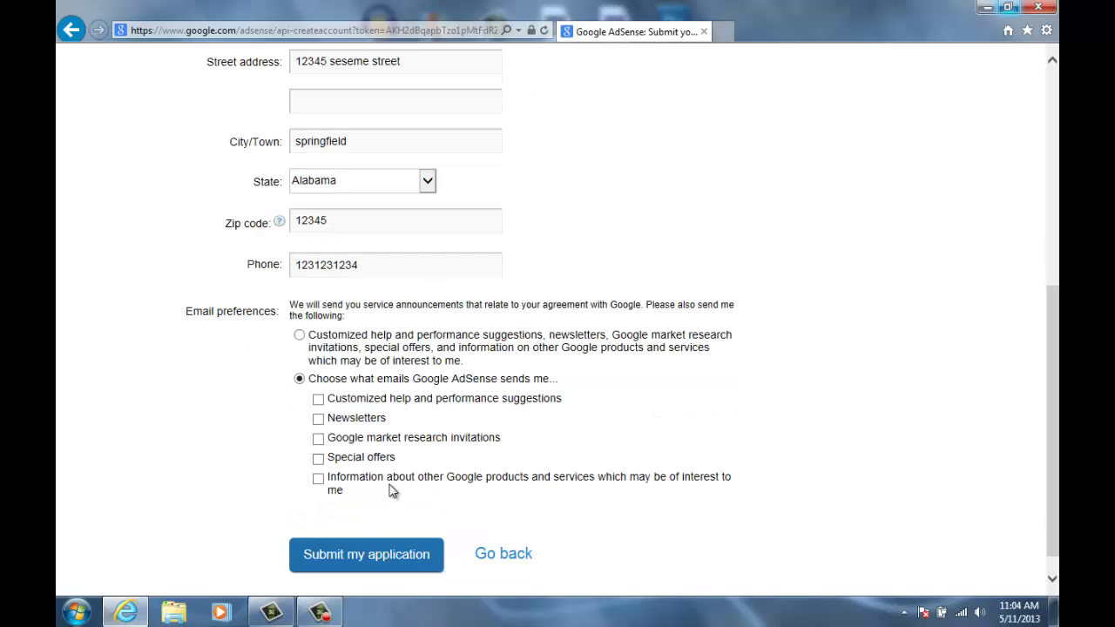
{"action": "left_click", "coordinate": [318, 399]}
{"action": "scroll", "coordinate": [462, 444], "scroll_direction": "up", "scroll_amount": 2}
{"action": "scroll", "coordinate": [462, 440], "scroll_direction": "down", "scroll_amount": 2}
{"action": "scroll", "coordinate": [416, 279], "scroll_direction": "up", "scroll_amount": 3}
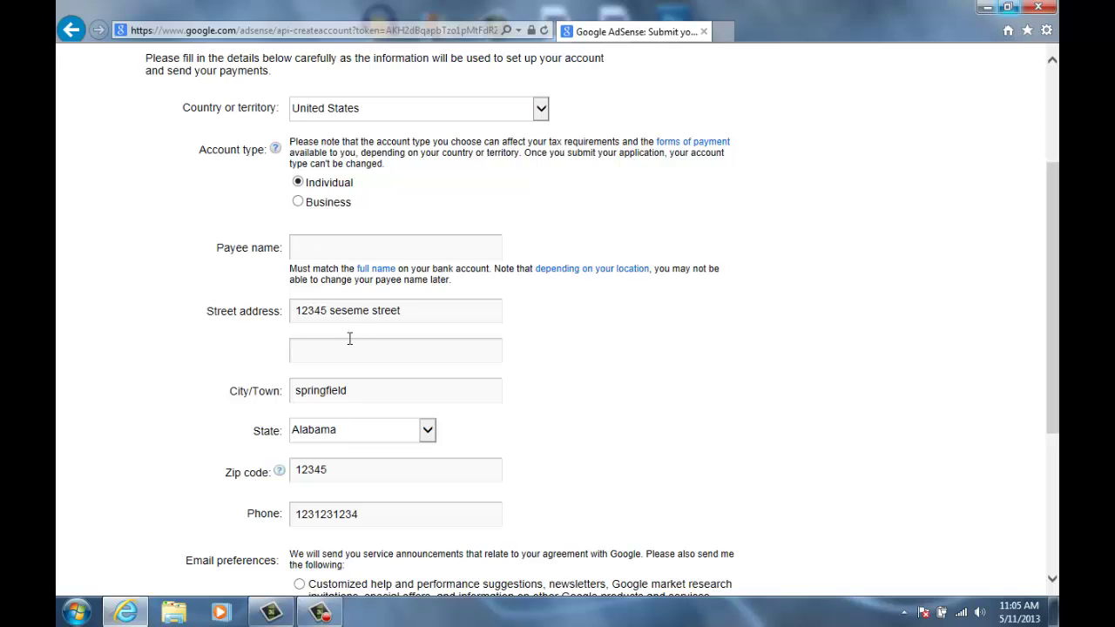
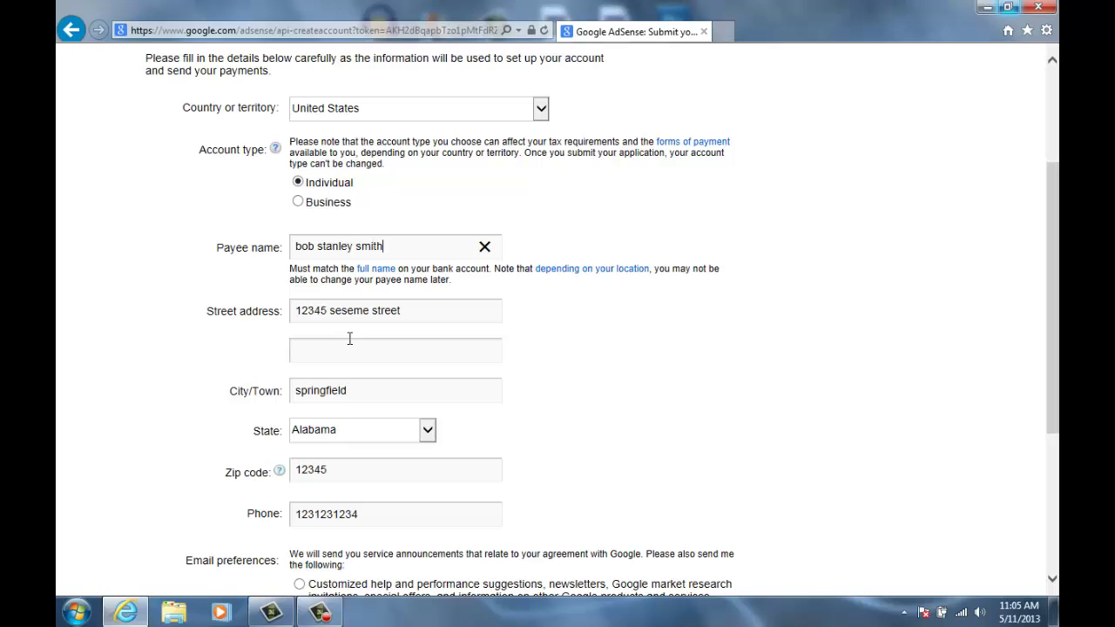
- Enter the payee name and submit the AdSense application
{"action": "scroll", "coordinate": [349, 338], "scroll_direction": "down", "scroll_amount": 3}
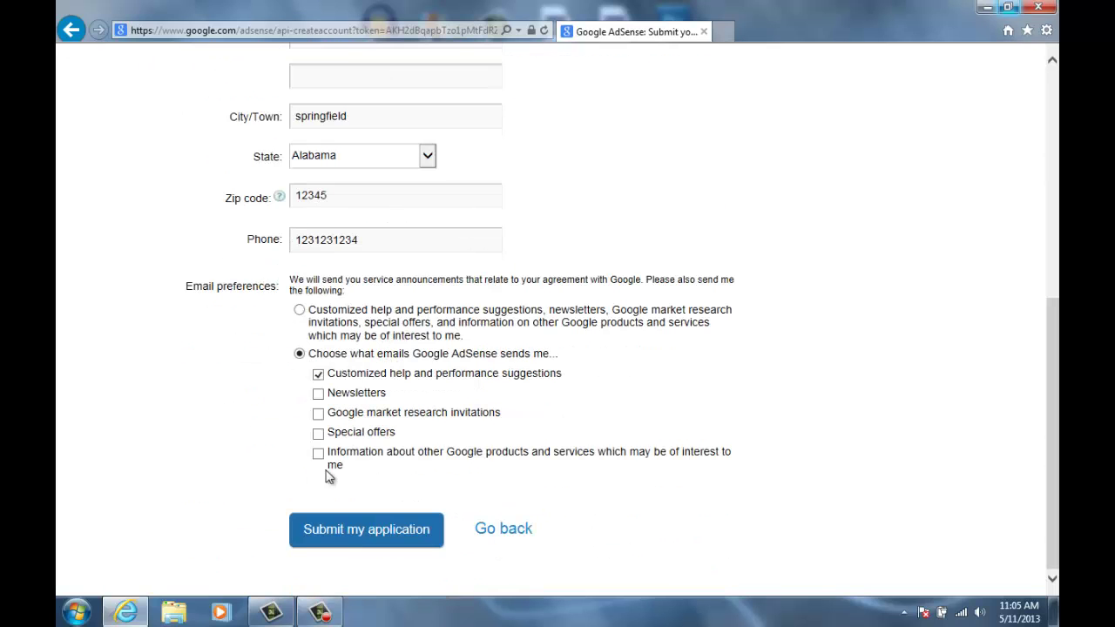
{"action": "left_click", "coordinate": [363, 531]}
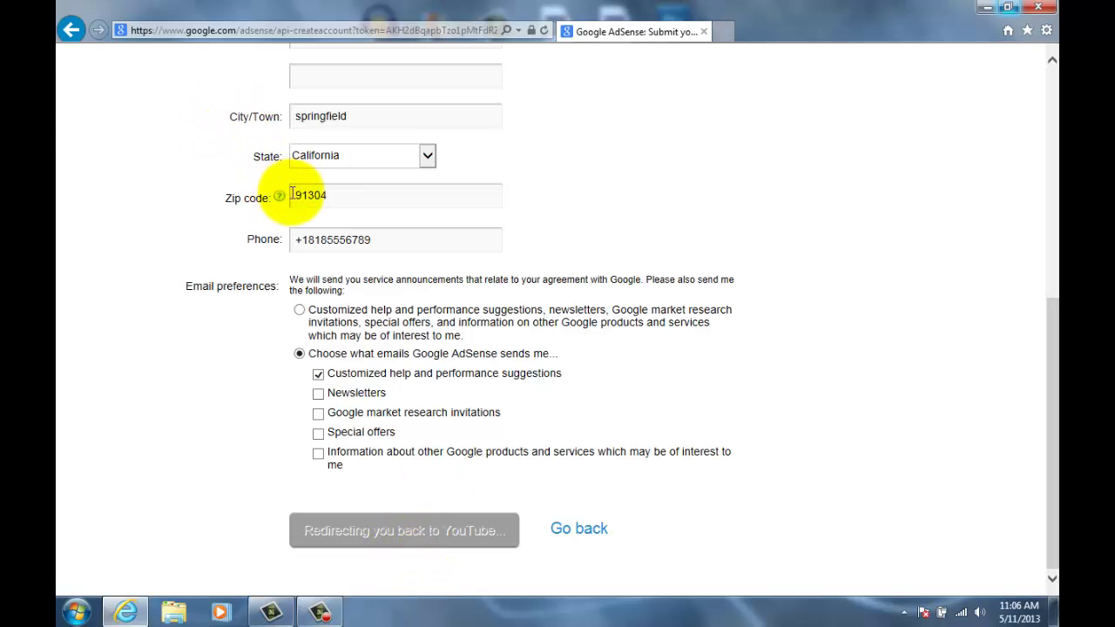
- Review the AdSense under-review status on Monetization and close the green application-submitted notice
{"action": "scroll", "coordinate": [293, 291], "scroll_direction": "up", "scroll_amount": 3}
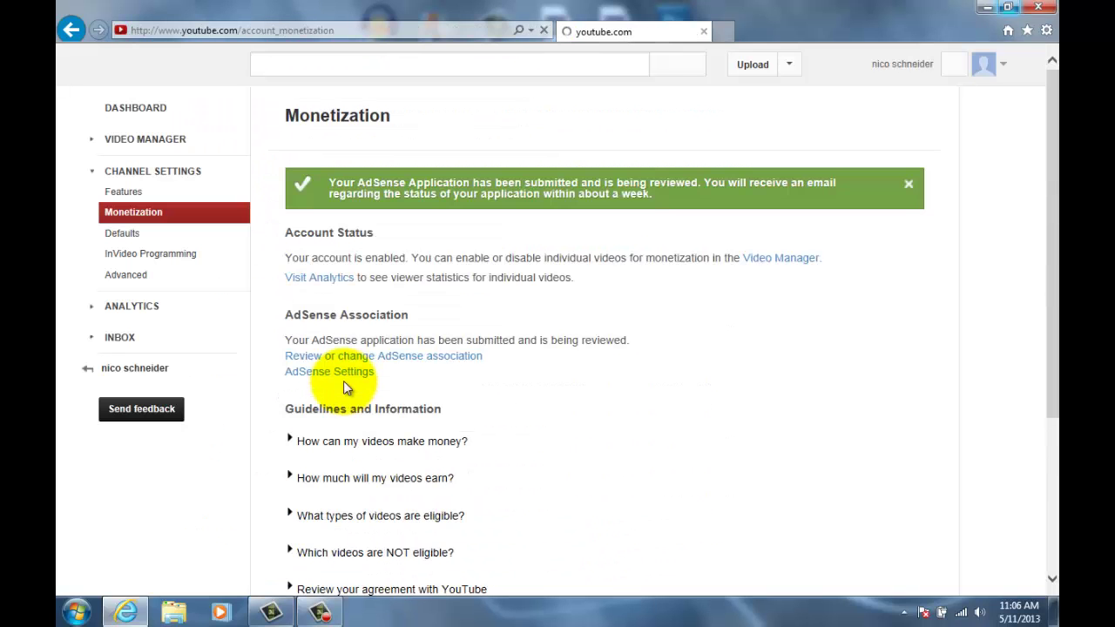
{"action": "scroll", "coordinate": [344, 383], "scroll_direction": "down", "scroll_amount": 2}
{"action": "scroll", "coordinate": [356, 424], "scroll_direction": "up", "scroll_amount": 2}
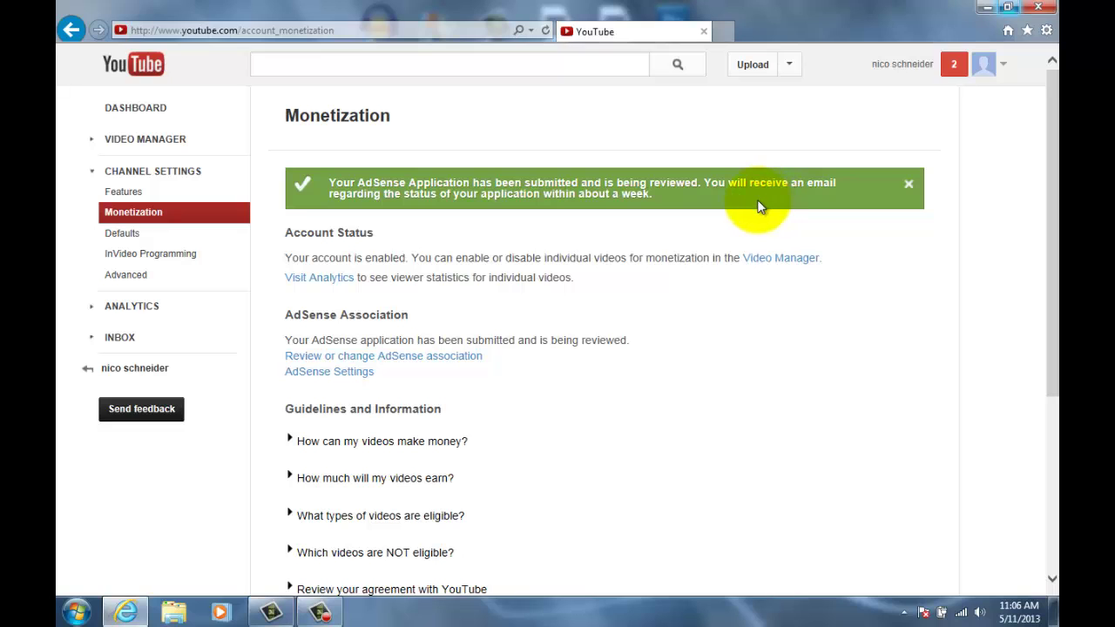
{"action": "left_click", "coordinate": [907, 186]}
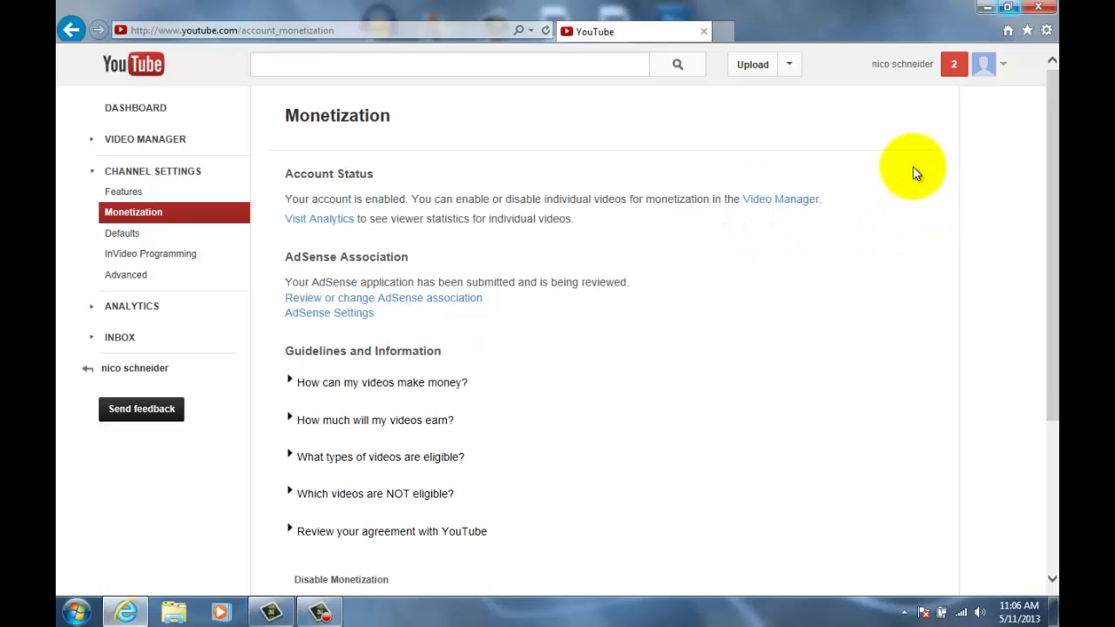